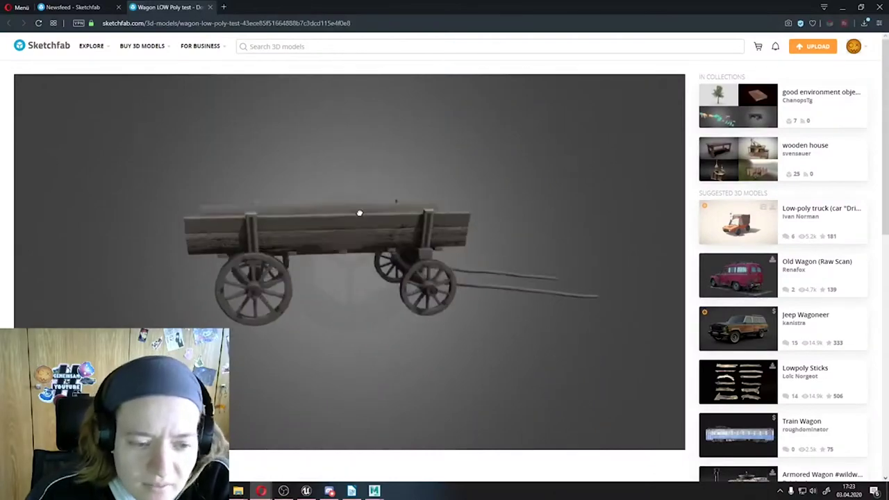
# Orbit the low-poly wagon in Sketchfab's 3D viewer and scroll through its page
pyautogui.moveTo(359, 213)
pyautogui.mouseDown()
pyautogui.moveTo(375, 208)
pyautogui.moveTo(347, 218)
pyautogui.mouseUp()
pyautogui.scroll(-2, 397, 192)
pyautogui.scroll(5, 371, 202)
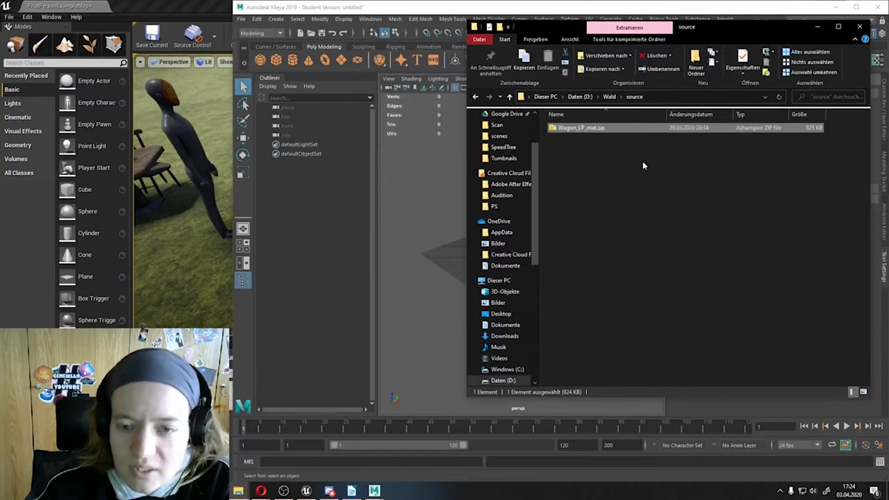
# Import the Dummy.fbx figure into the Maya scene beside the wagon for scale
pyautogui.click(428, 210)
pyautogui.moveTo(531, 263)
pyautogui.keyDown('alt'); pyautogui.mouseDown()
pyautogui.moveTo(421, 211)
pyautogui.moveTo(517, 233)
pyautogui.mouseUp(); pyautogui.keyUp('alt')
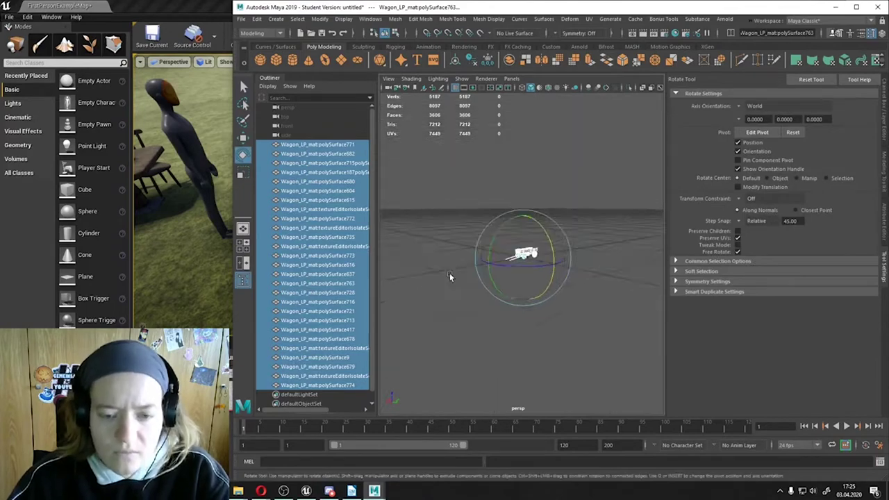
pyautogui.hotkey('alt', 'Tab')
pyautogui.moveTo(428, 223)
pyautogui.mouseDown()
pyautogui.moveTo(491, 174)
pyautogui.moveTo(445, 222)
pyautogui.moveTo(487, 135)
pyautogui.mouseUp()
pyautogui.click(490, 173)
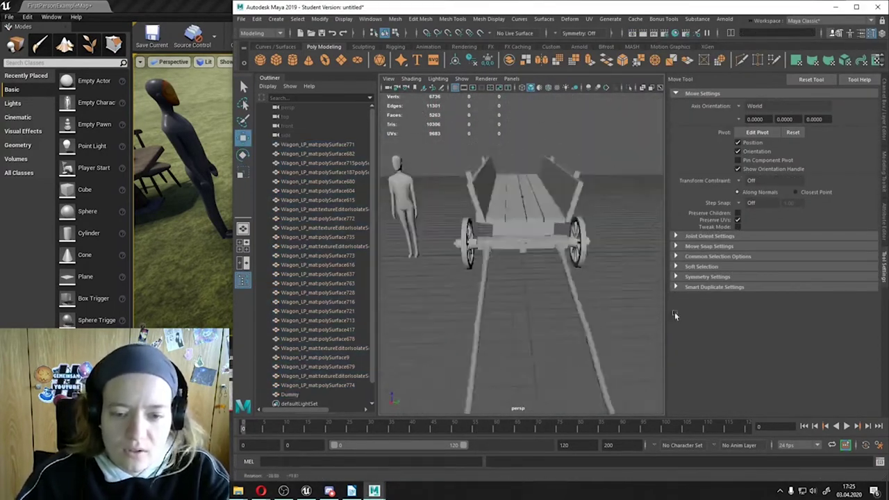
# Select all the wagon's parts and combine them into a single mesh
pyautogui.click(488, 135)
pyautogui.press('w')
pyautogui.scroll(-3, 487, 135)
pyautogui.click(466, 362)
# Export the selected wagon mesh as Wagen2 FBX
pyautogui.click(241, 19)
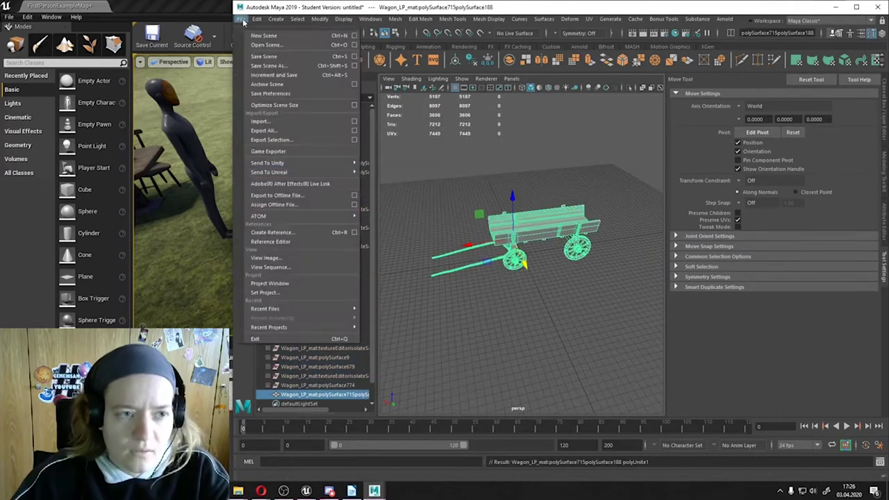
pyautogui.click(278, 174)
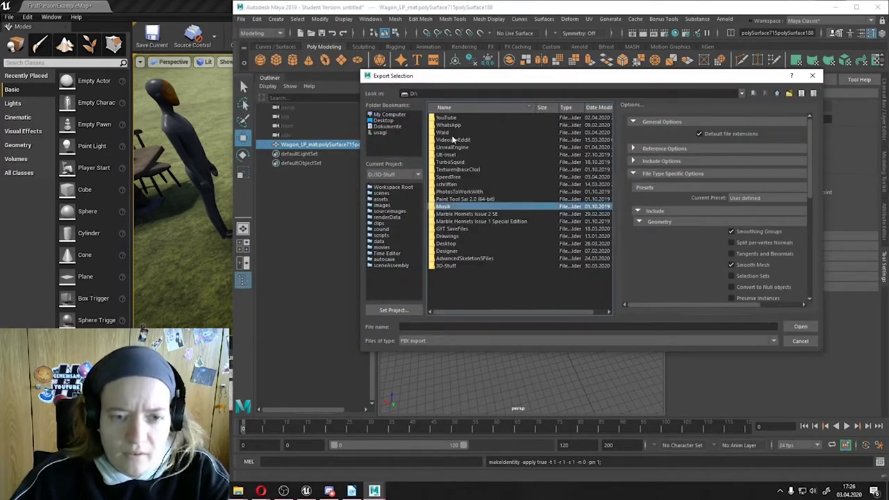
pyautogui.write('Wagen2')
pyautogui.press('Return')
pyautogui.press('Delete')
pyautogui.hotkey('alt', 'Tab')
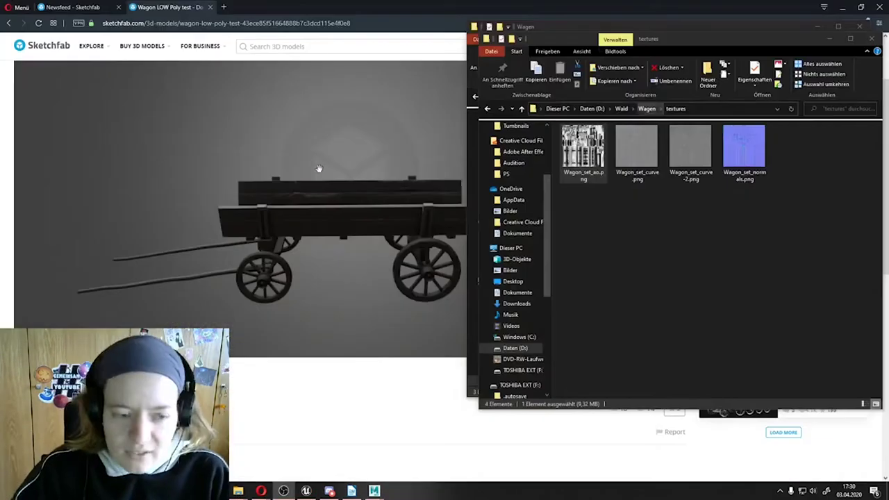
# Fill in the wagon row's Link cell in the asset list from the Sketchfab page
pyautogui.click(846, 25)
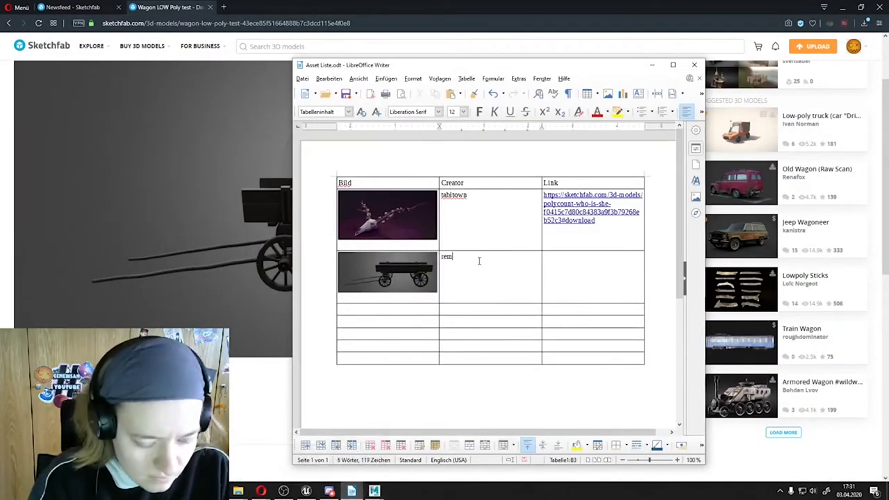
pyautogui.click(583, 276)
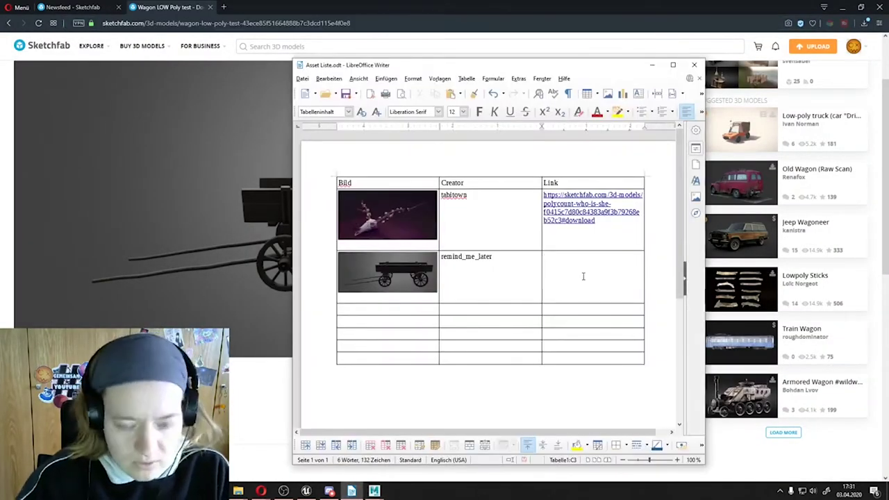
pyautogui.click(652, 65)
pyautogui.press('super')
# Launch Substance Painter from the system search and dismiss the welcome screen
pyautogui.write('si')
pyautogui.press('BackSpace')
pyautogui.press('BackSpace')
pyautogui.press('BackSpace')
pyautogui.write('bst')
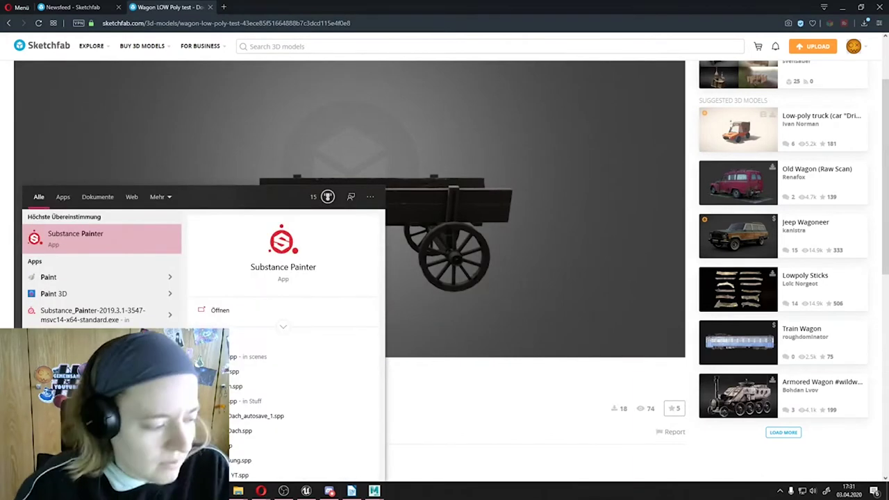
pyautogui.press('Return')
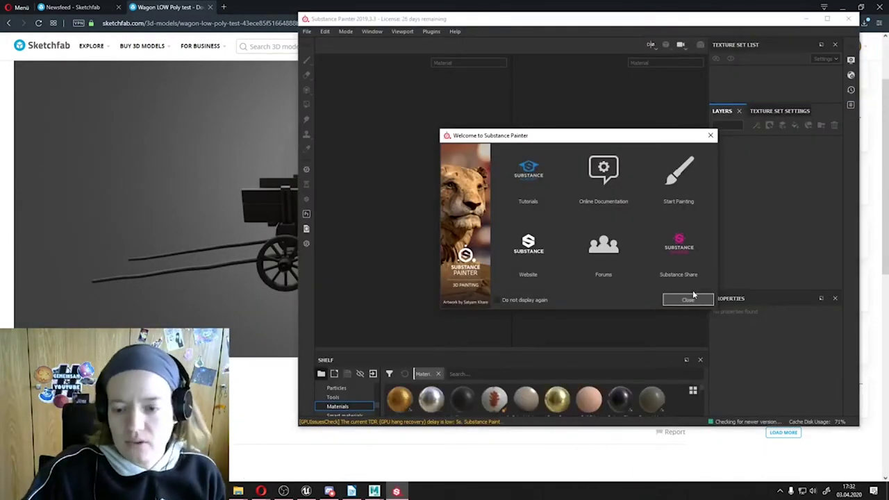
pyautogui.click(687, 299)
# Create a new Unreal Engine 4 project at 2048 resolution using the Wagen2.fbx mesh
pyautogui.hotkey('ctrl', 'n')
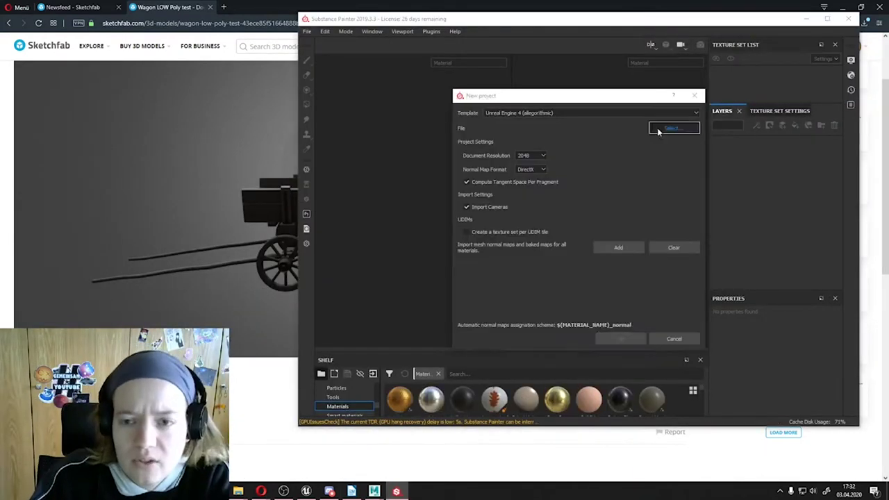
pyautogui.click(674, 128)
pyautogui.click(810, 338)
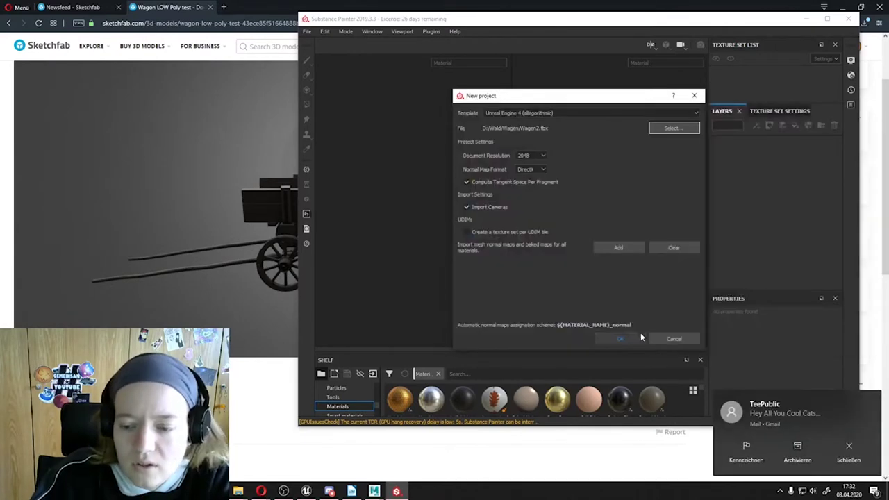
pyautogui.click(630, 334)
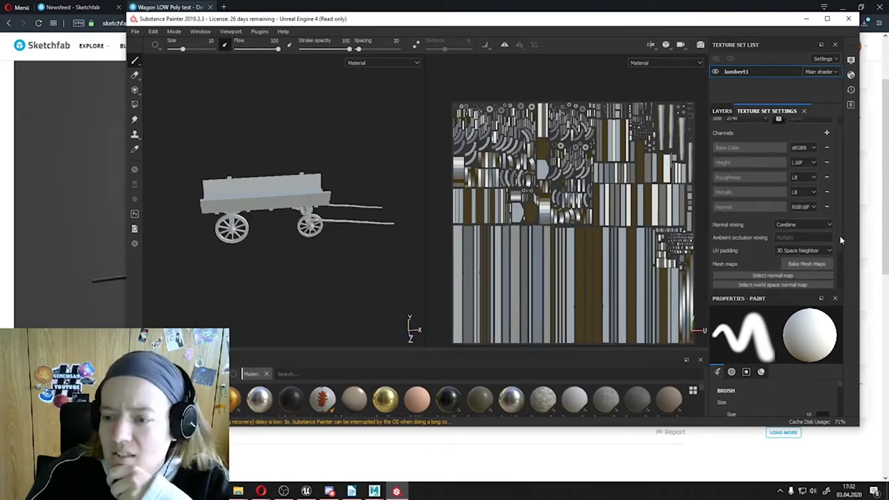
# Bake the wagon's mesh maps for the lambert1 texture set
pyautogui.click(806, 273)
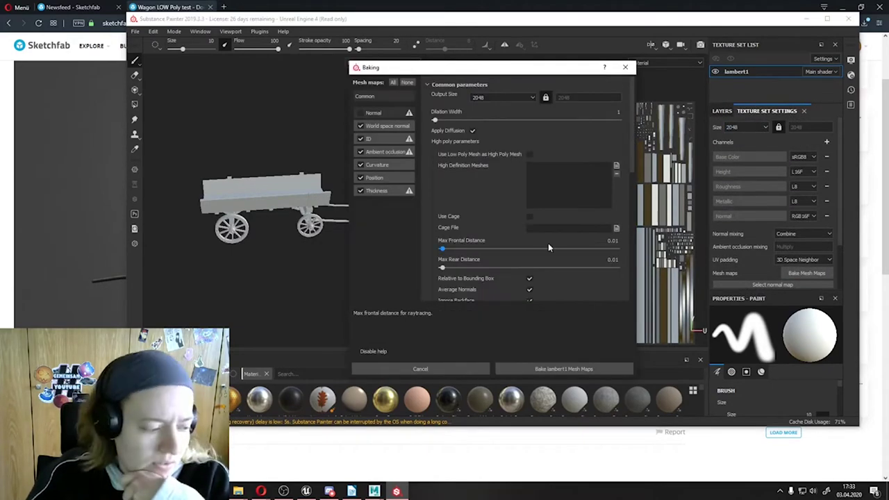
pyautogui.click(53, 246)
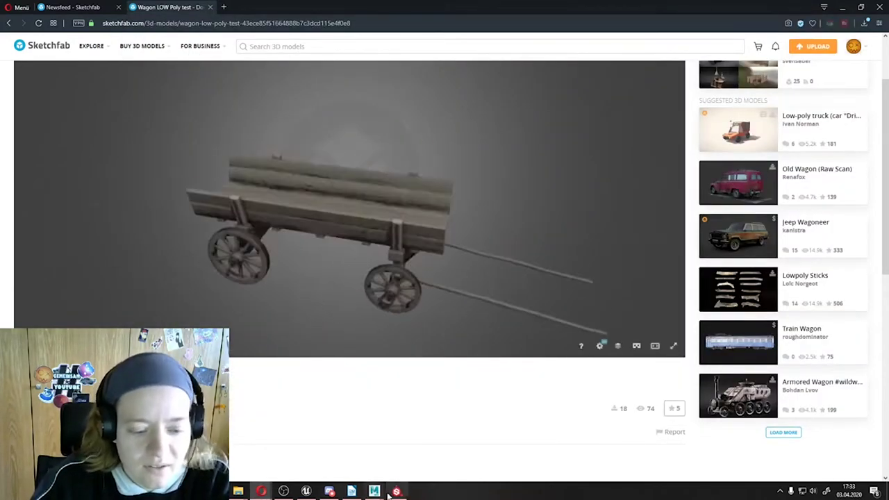
pyautogui.click(391, 491)
pyautogui.click(549, 367)
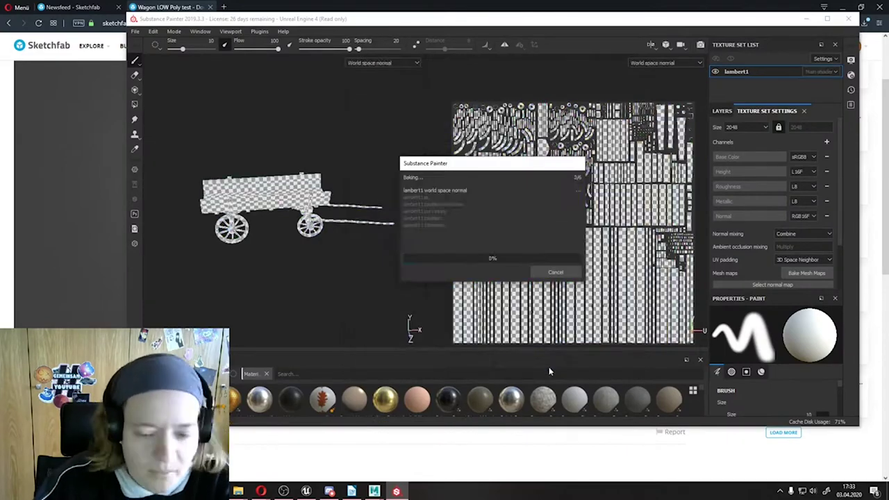
pyautogui.click(511, 177)
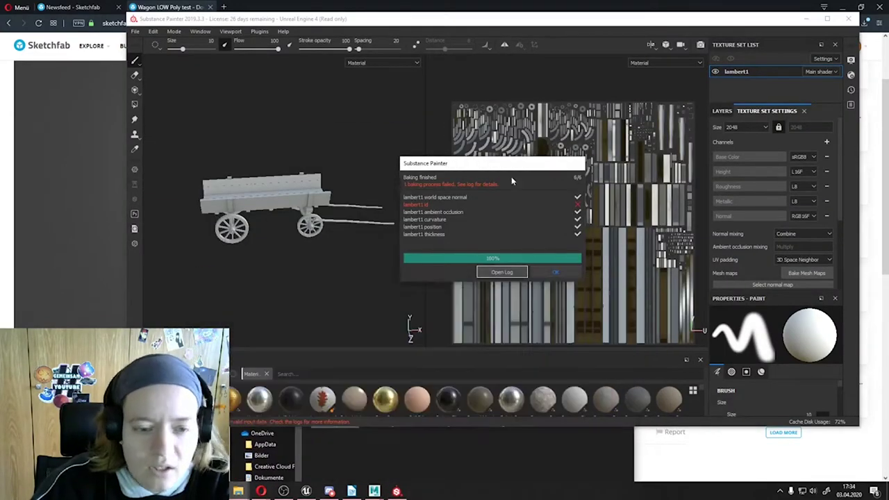
# Import Wagon_set_normals.png into the current project
pyautogui.click(555, 271)
pyautogui.click(271, 454)
pyautogui.moveTo(496, 402); pyautogui.dragTo(666, 402)
pyautogui.click(611, 129)
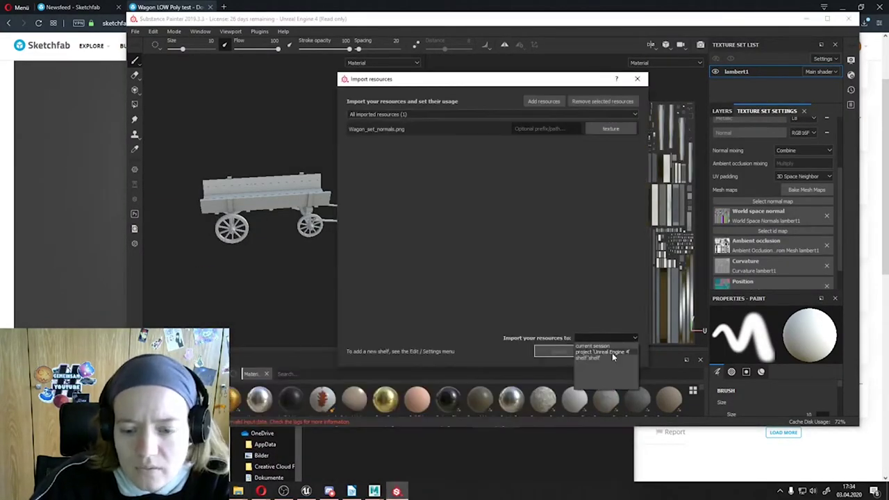
pyautogui.click(611, 353)
pyautogui.click(554, 350)
pyautogui.click(825, 25)
pyautogui.keyDown('alt'); pyautogui.moveTo(230, 197); pyautogui.dragTo(262, 193); pyautogui.keyUp('alt')
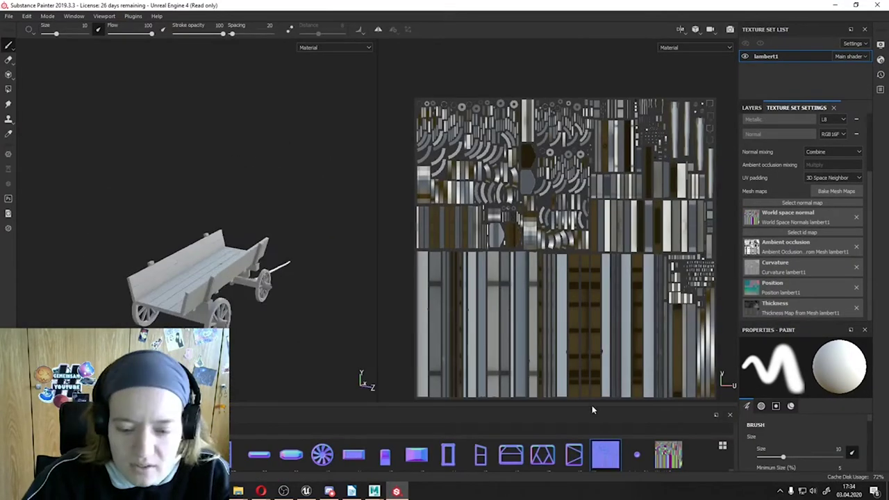
# Enlarge the shelf and place Wagon_set_normals in lambert1's Normal slot, checking the plank detail
pyautogui.moveTo(592, 407); pyautogui.dragTo(592, 340)
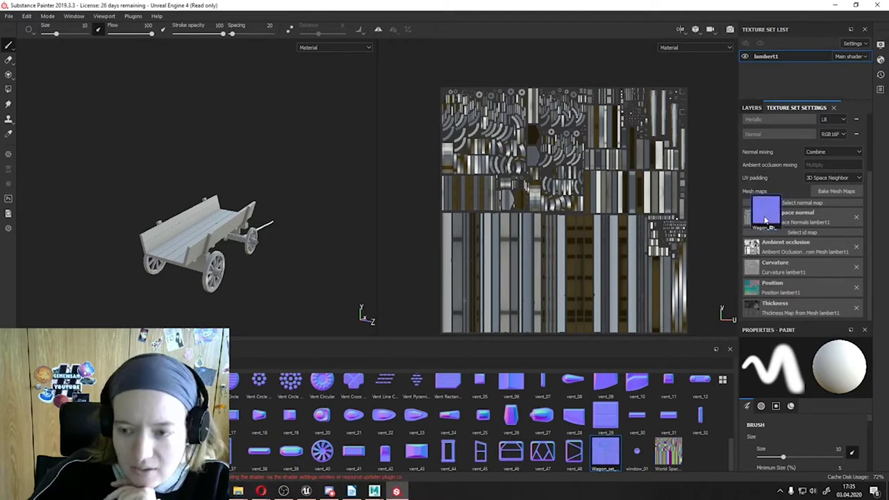
pyautogui.scroll(5, 289, 238)
pyautogui.moveTo(294, 199)
pyautogui.keyDown('alt'); pyautogui.mouseDown()
pyautogui.moveTo(88, 267)
pyautogui.moveTo(229, 238)
pyautogui.moveTo(181, 173)
pyautogui.mouseUp(); pyautogui.keyUp('alt')
pyautogui.scroll(-5, 88, 266)
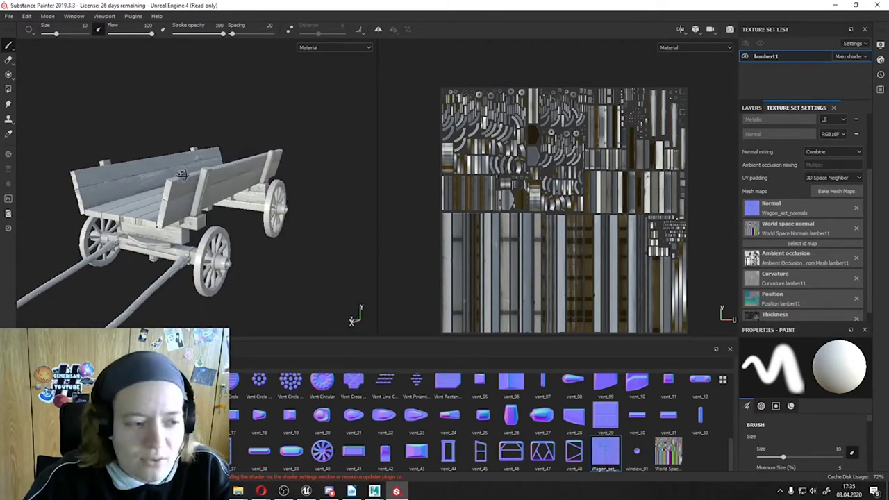
pyautogui.scroll(5, 479, 416)
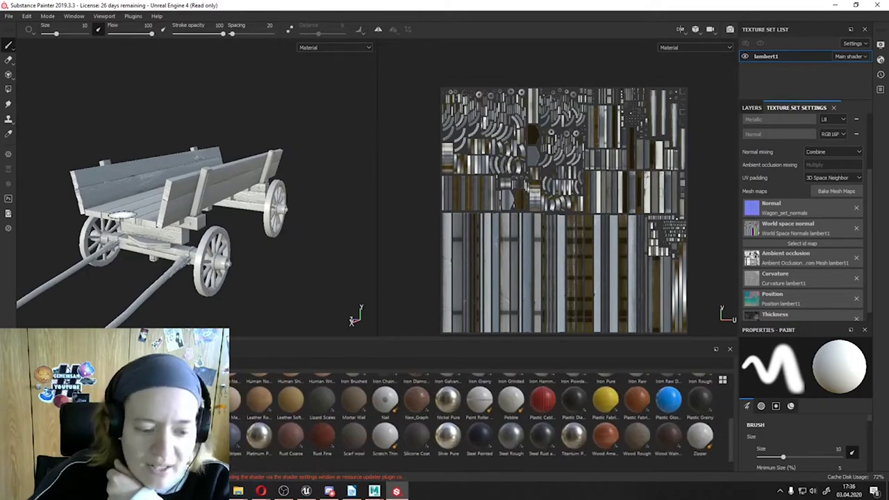
# Add a Plastic Matte Pure fill layer with a black mask and polygon-fill the wagon planks
pyautogui.moveTo(668, 399); pyautogui.dragTo(173, 208)
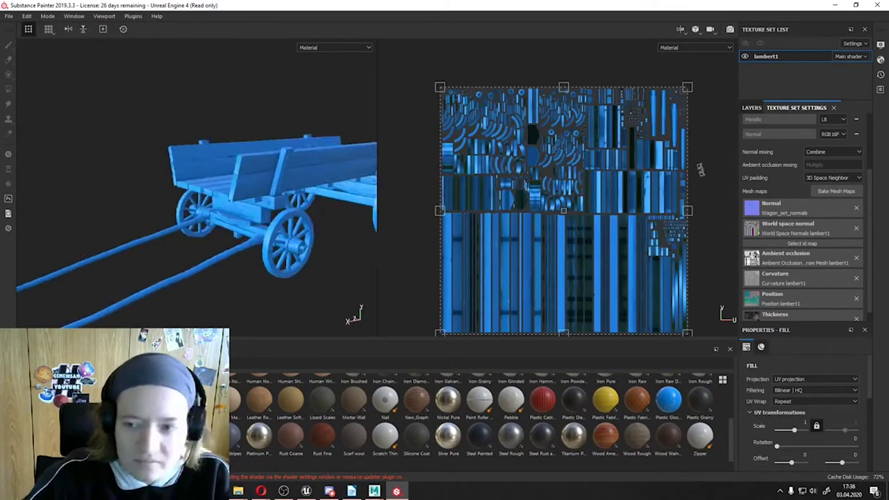
pyautogui.click(798, 122)
pyautogui.click(798, 21)
pyautogui.click(8, 90)
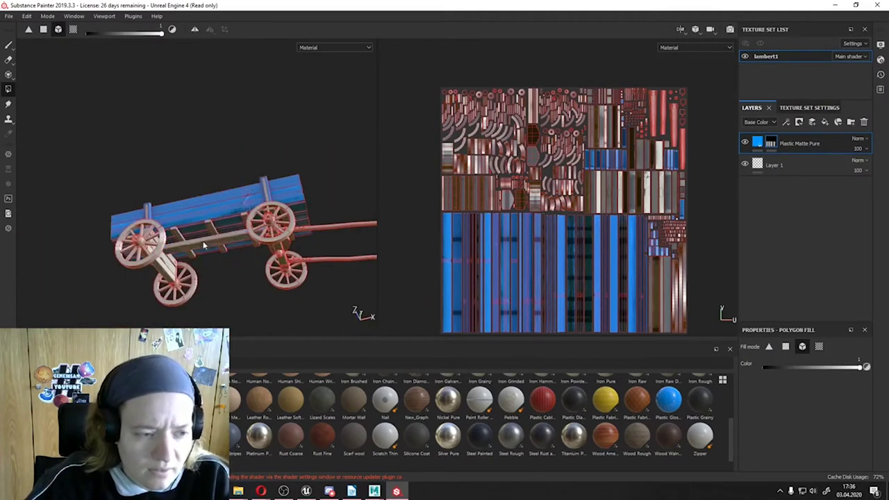
pyautogui.moveTo(167, 241)
pyautogui.keyDown('alt'); pyautogui.mouseDown()
pyautogui.moveTo(208, 218)
pyautogui.moveTo(230, 254)
pyautogui.moveTo(182, 206)
pyautogui.moveTo(222, 222)
pyautogui.moveTo(208, 208)
pyautogui.mouseUp(); pyautogui.keyUp('alt')
pyautogui.click(230, 253)
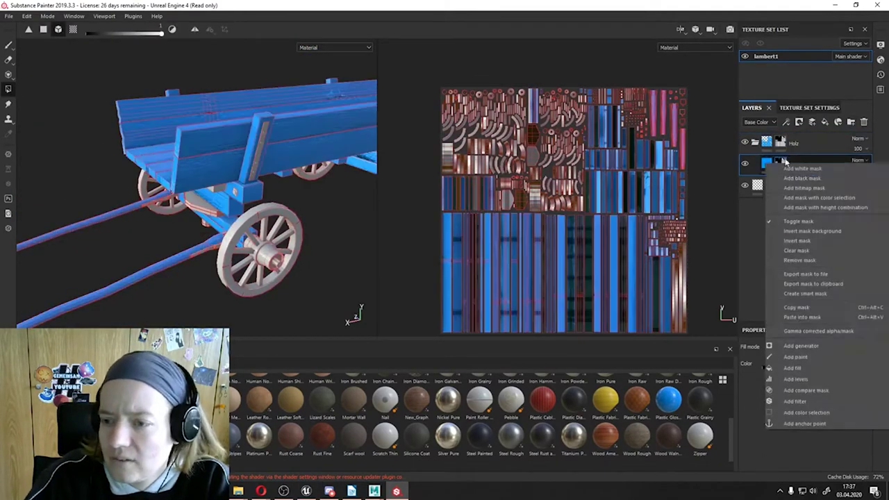
# Set the fill's base colour to dark brown and roughness to about 0.76
pyautogui.click(826, 233)
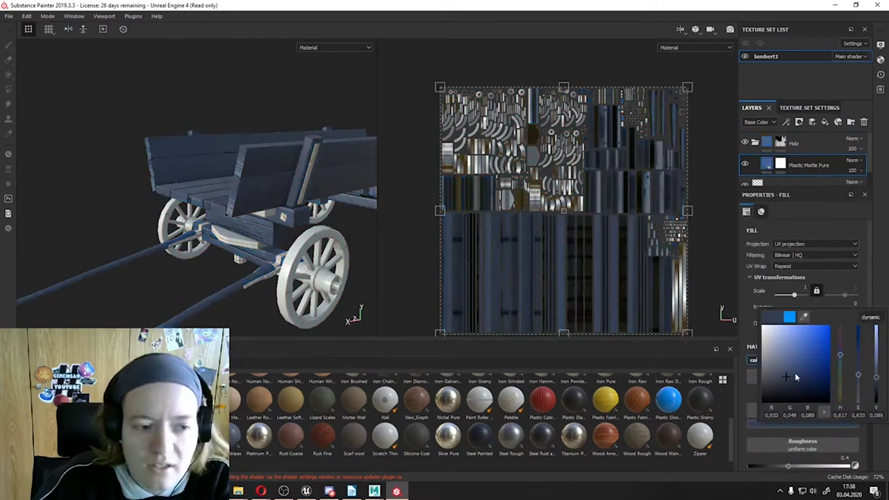
pyautogui.keyDown('alt'); pyautogui.moveTo(325, 206); pyautogui.dragTo(317, 268); pyautogui.keyUp('alt')
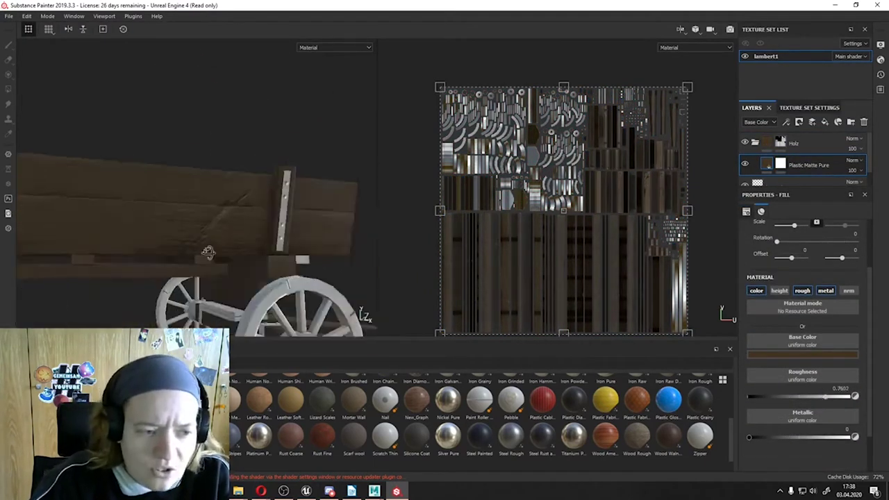
pyautogui.moveTo(208, 208)
pyautogui.keyDown('alt'); pyautogui.mouseDown()
pyautogui.moveTo(203, 224)
pyautogui.moveTo(222, 219)
pyautogui.mouseUp(); pyautogui.keyUp('alt')
# Give the wood fill layer a white mask
pyautogui.click(775, 166)
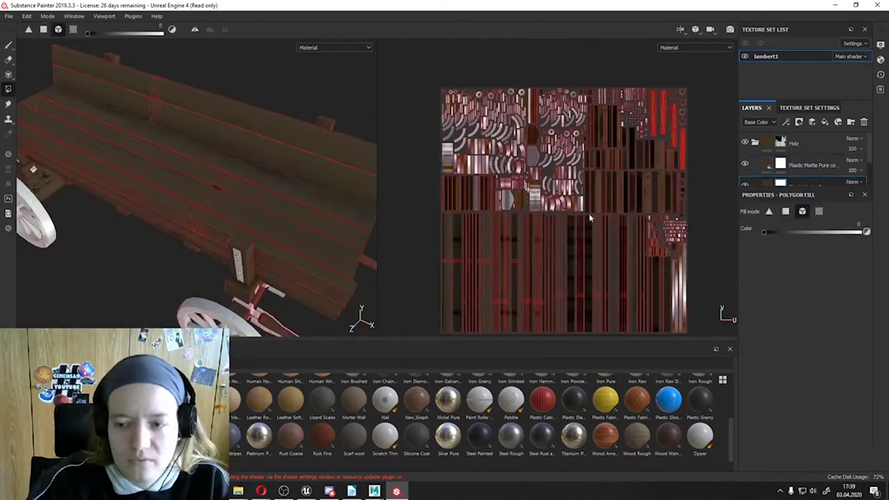
pyautogui.rightClick(774, 168)
pyautogui.click(802, 188)
pyautogui.moveTo(209, 229)
pyautogui.keyDown('alt'); pyautogui.mouseDown()
pyautogui.moveTo(200, 274)
pyautogui.moveTo(208, 264)
pyautogui.mouseUp(); pyautogui.keyUp('alt')
# Set the fill layer's base colour to brown
pyautogui.click(766, 165)
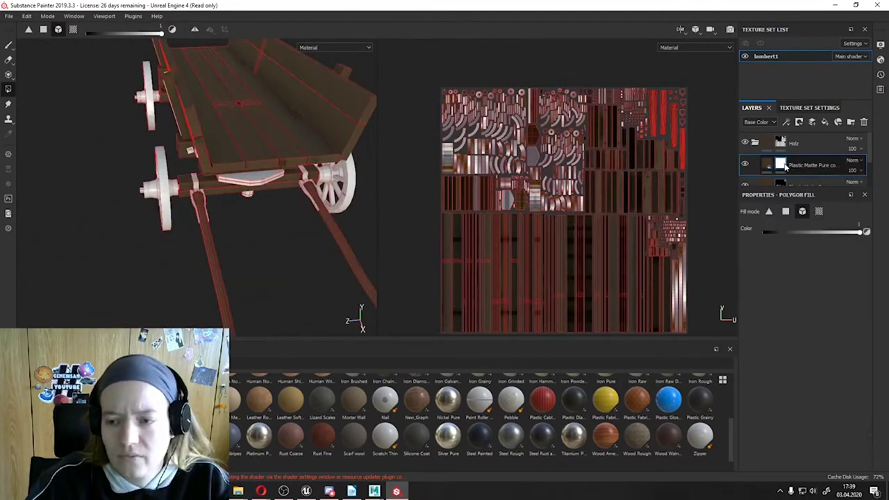
pyautogui.click(783, 355)
pyautogui.press('4')
pyautogui.keyDown('alt'); pyautogui.moveTo(327, 160); pyautogui.dragTo(351, 141); pyautogui.keyUp('alt')
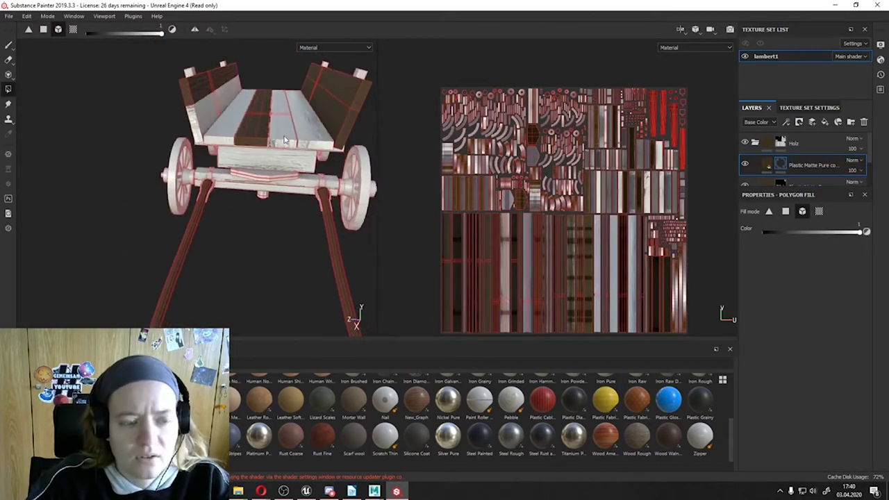
pyautogui.keyDown('alt'); pyautogui.moveTo(271, 157); pyautogui.dragTo(213, 260); pyautogui.keyUp('alt')
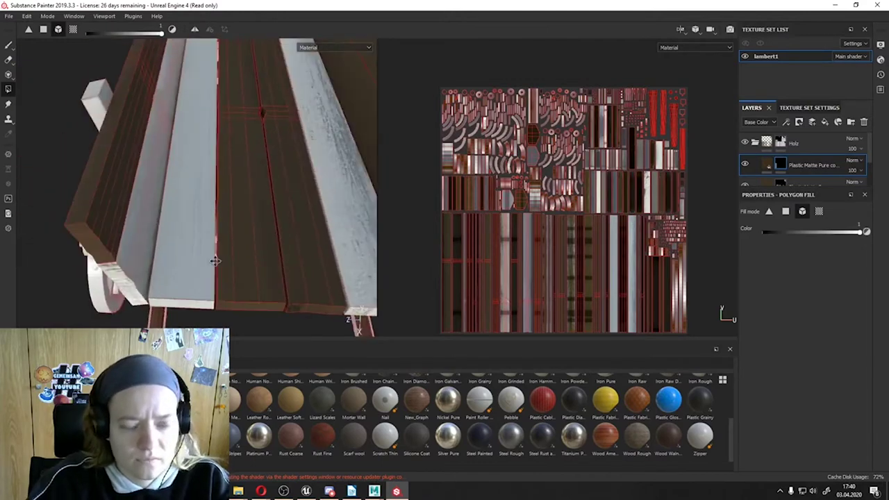
pyautogui.click(765, 165)
pyautogui.click(784, 355)
pyautogui.moveTo(313, 299)
pyautogui.keyDown('alt'); pyautogui.mouseDown()
pyautogui.moveTo(324, 289)
pyautogui.moveTo(230, 209)
pyautogui.mouseUp(); pyautogui.keyUp('alt')
# Polygon-fill more planks on the mask and darken the brown slightly
pyautogui.click(780, 165)
pyautogui.press('4')
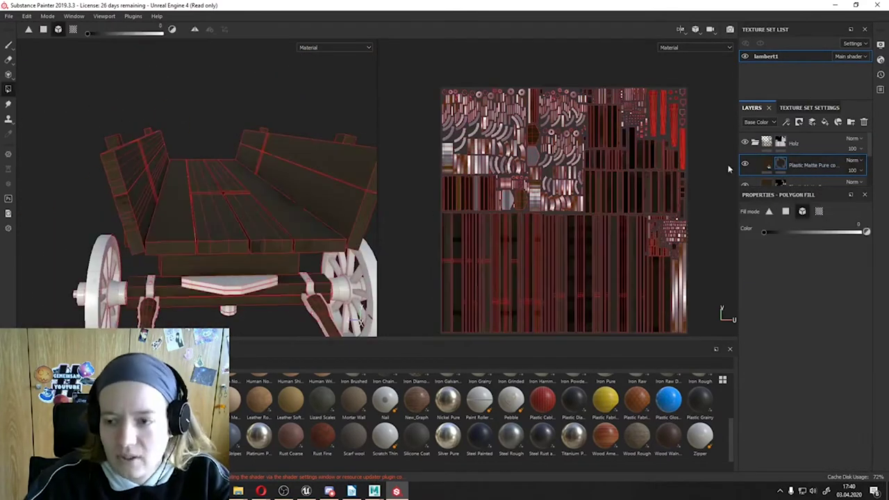
pyautogui.click(765, 164)
pyautogui.click(783, 355)
pyautogui.click(780, 165)
pyautogui.click(780, 165)
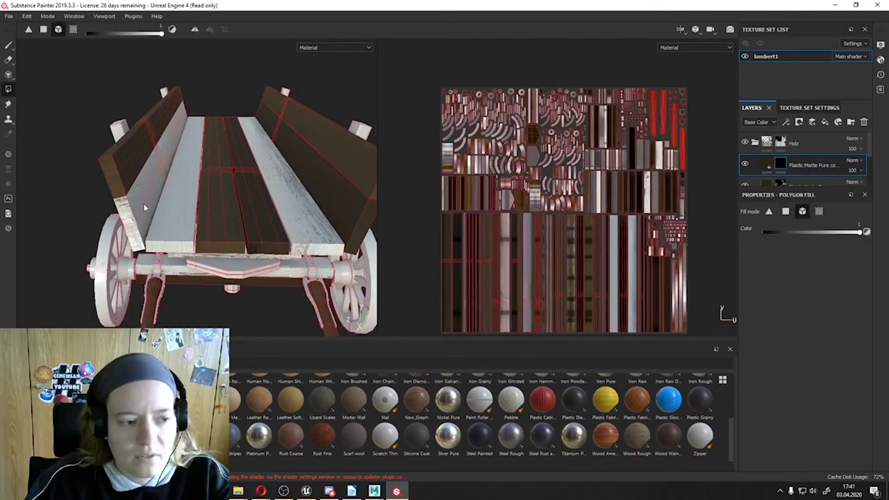
pyautogui.moveTo(278, 208)
pyautogui.keyDown('alt'); pyautogui.mouseDown()
pyautogui.moveTo(125, 221)
pyautogui.moveTo(114, 234)
pyautogui.mouseUp(); pyautogui.keyUp('alt')
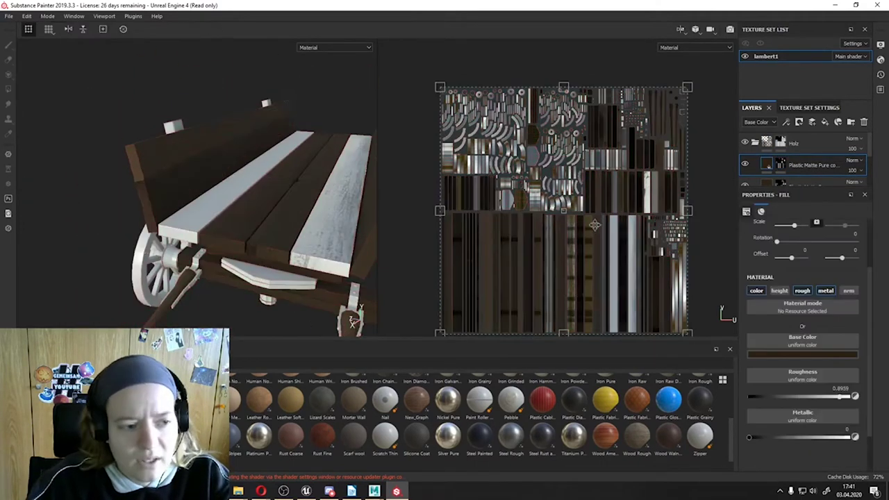
pyautogui.moveTo(852, 399); pyautogui.dragTo(864, 408)
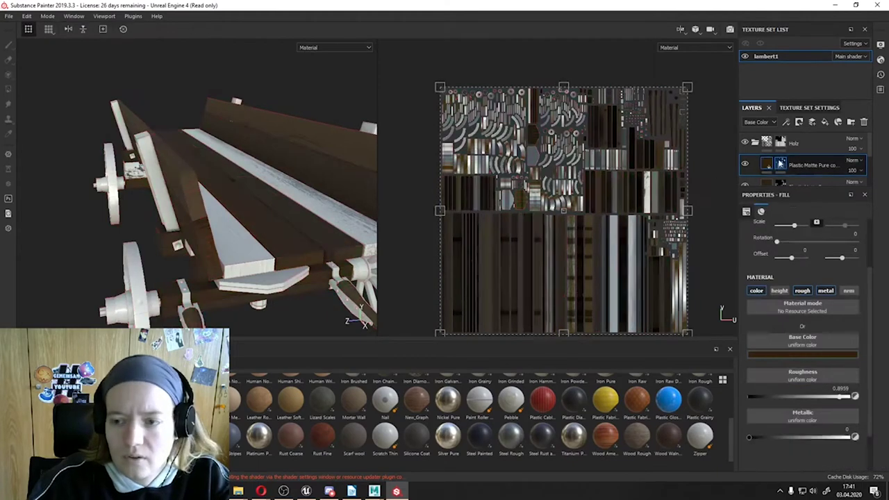
pyautogui.click(780, 165)
pyautogui.keyDown('alt'); pyautogui.moveTo(299, 236); pyautogui.dragTo(253, 248); pyautogui.keyUp('alt')
pyautogui.click(766, 165)
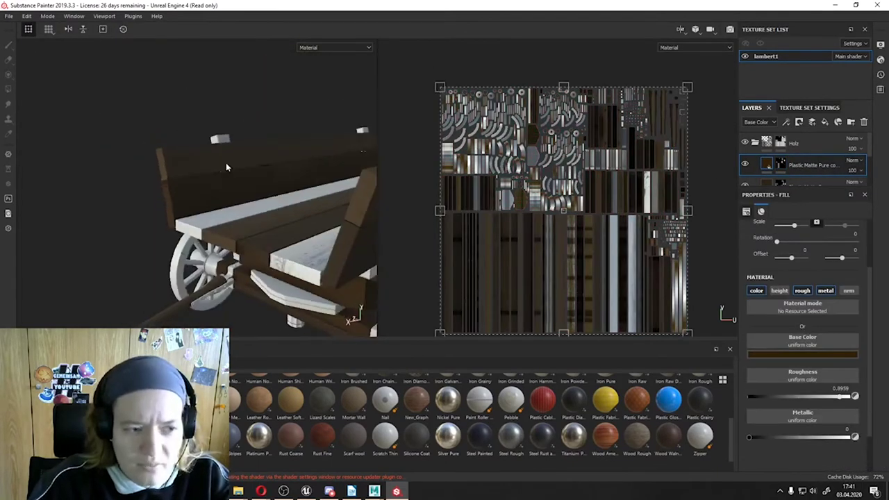
pyautogui.click(780, 164)
pyautogui.keyDown('alt'); pyautogui.moveTo(221, 123); pyautogui.dragTo(169, 98); pyautogui.keyUp('alt')
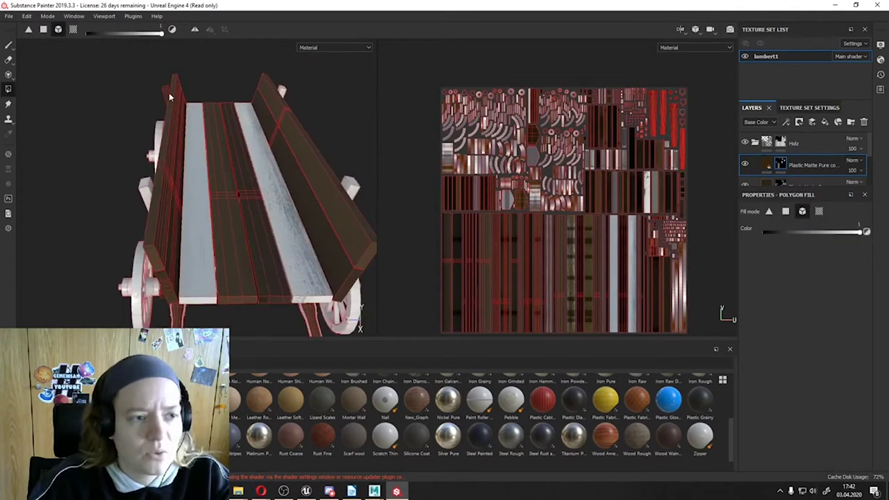
pyautogui.moveTo(282, 92)
pyautogui.keyDown('alt'); pyautogui.mouseDown()
pyautogui.moveTo(250, 125)
pyautogui.moveTo(222, 202)
pyautogui.moveTo(295, 205)
pyautogui.moveTo(229, 173)
pyautogui.mouseUp(); pyautogui.keyUp('alt')
# Fine-tune the dark brown tone and add a new layer folder at the top
pyautogui.rightClick(766, 166)
pyautogui.scroll(3, 278, 205)
pyautogui.click(766, 165)
pyautogui.click(802, 354)
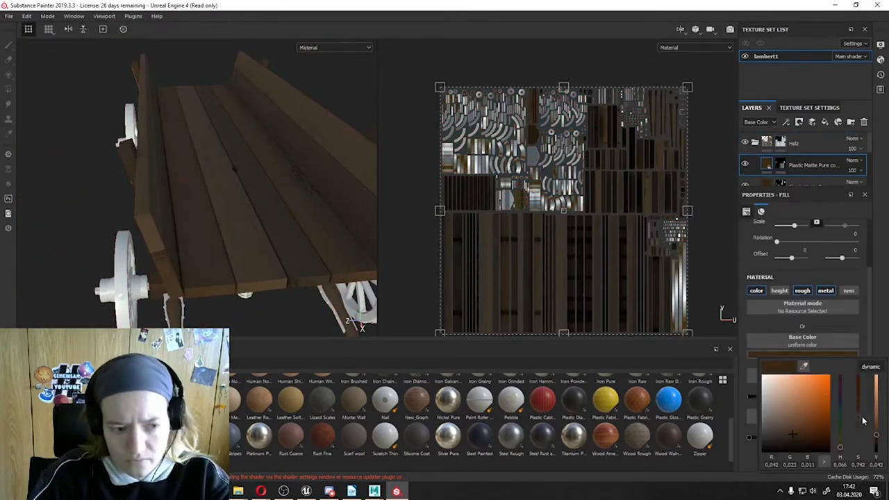
pyautogui.moveTo(292, 104)
pyautogui.keyDown('alt'); pyautogui.mouseDown()
pyautogui.moveTo(278, 98)
pyautogui.moveTo(304, 75)
pyautogui.moveTo(198, 153)
pyautogui.moveTo(348, 163)
pyautogui.mouseUp(); pyautogui.keyUp('alt')
pyautogui.click(799, 122)
pyautogui.write('Räder')
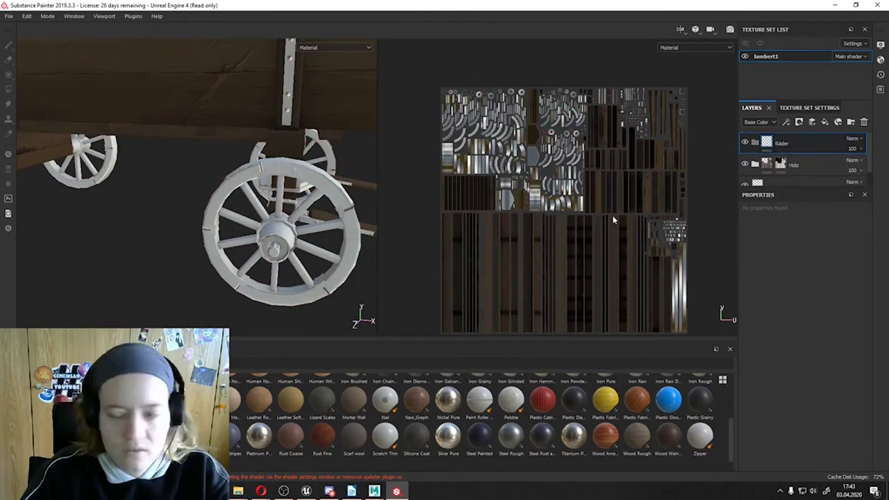
# Add the blue Plastic Matte Pure fill in Räder and check the wheels from front and below
pyautogui.hotkey('ctrl', 'z')
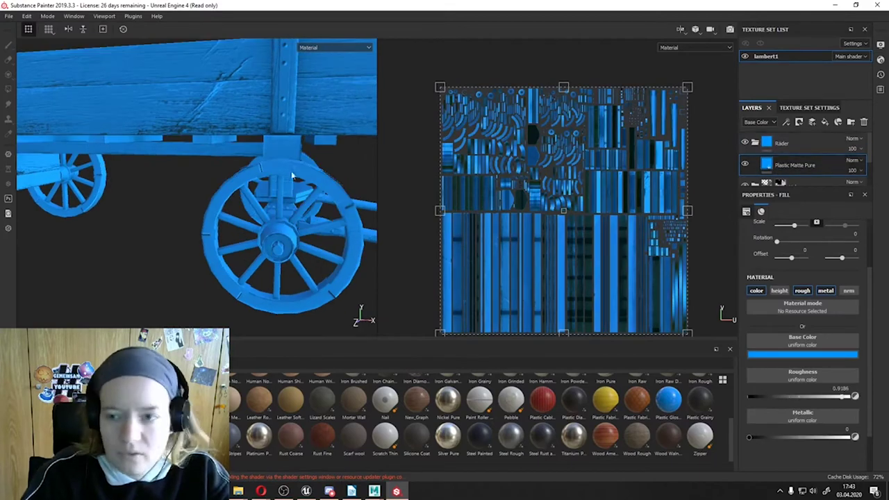
pyautogui.keyDown('alt'); pyautogui.moveTo(260, 220); pyautogui.dragTo(310, 256); pyautogui.keyUp('alt')
pyautogui.moveTo(266, 220)
pyautogui.keyDown('alt'); pyautogui.mouseDown()
pyautogui.moveTo(133, 272)
pyautogui.moveTo(285, 208)
pyautogui.moveTo(247, 258)
pyautogui.moveTo(144, 233)
pyautogui.mouseUp(); pyautogui.keyUp('alt')
pyautogui.keyDown('alt'); pyautogui.moveTo(199, 238); pyautogui.dragTo(169, 188); pyautogui.keyUp('alt')
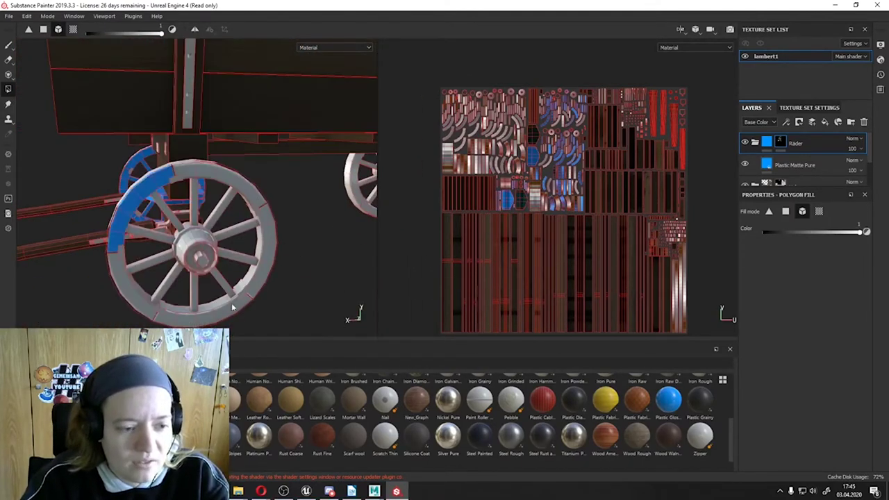
pyautogui.moveTo(195, 294)
pyautogui.keyDown('alt'); pyautogui.mouseDown()
pyautogui.moveTo(201, 226)
pyautogui.moveTo(206, 252)
pyautogui.moveTo(145, 194)
pyautogui.mouseUp(); pyautogui.keyUp('alt')
pyautogui.keyDown('alt'); pyautogui.moveTo(224, 282); pyautogui.dragTo(173, 92); pyautogui.keyUp('alt')
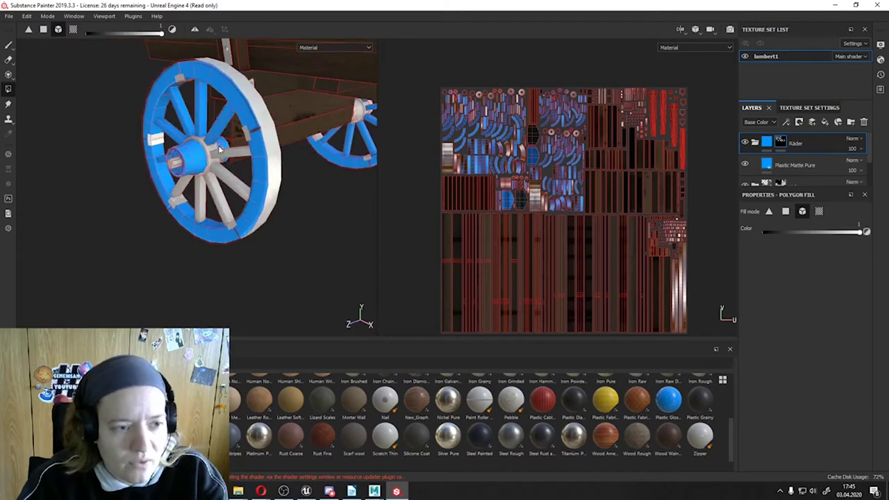
pyautogui.scroll(3, 215, 201)
pyautogui.scroll(3, 215, 205)
pyautogui.scroll(3, 174, 159)
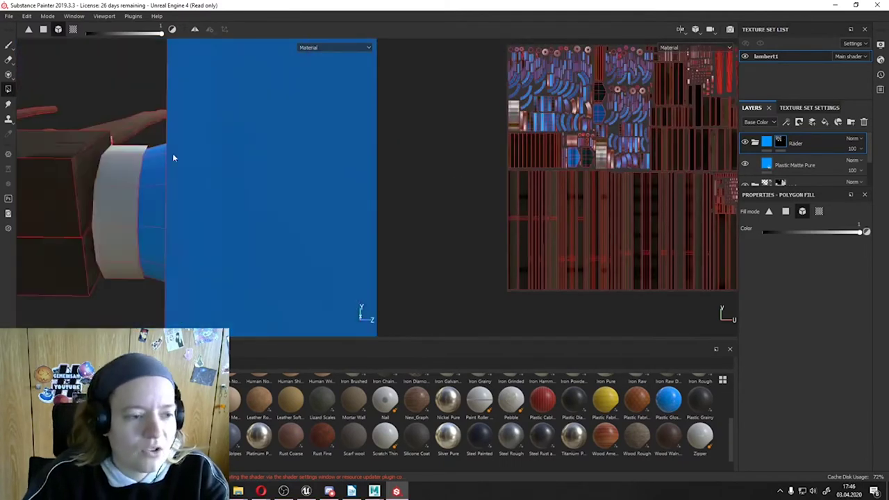
pyautogui.scroll(-5, 201, 181)
# Inspect the wheel hubs and underside beams to confirm both wheels are blue
pyautogui.keyDown('alt'); pyautogui.moveTo(230, 200); pyautogui.dragTo(228, 208); pyautogui.keyUp('alt')
pyautogui.scroll(1, 228, 214)
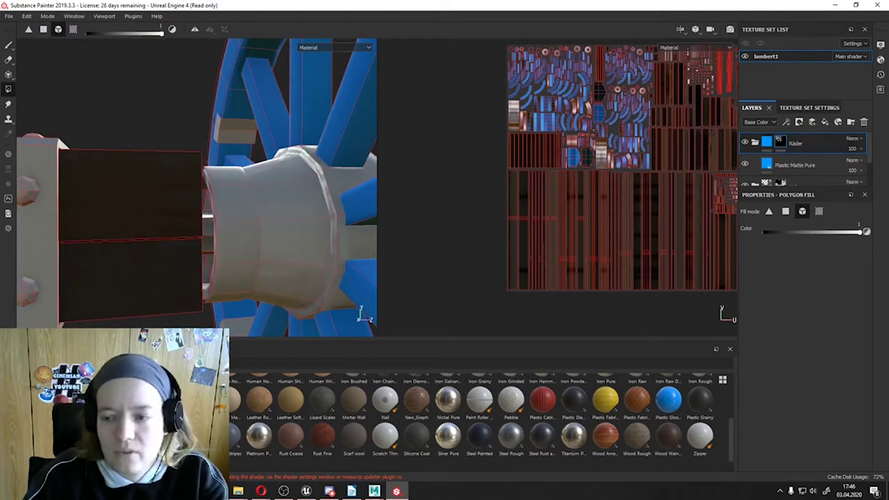
pyautogui.keyDown('alt'); pyautogui.moveTo(60, 144); pyautogui.dragTo(53, 24); pyautogui.keyUp('alt')
pyautogui.moveTo(209, 272)
pyautogui.keyDown('alt'); pyautogui.mouseDown()
pyautogui.moveTo(148, 193)
pyautogui.moveTo(14, 232)
pyautogui.moveTo(298, 208)
pyautogui.moveTo(252, 224)
pyautogui.moveTo(361, 271)
pyautogui.mouseUp(); pyautogui.keyUp('alt')
pyautogui.scroll(3, 445, 291)
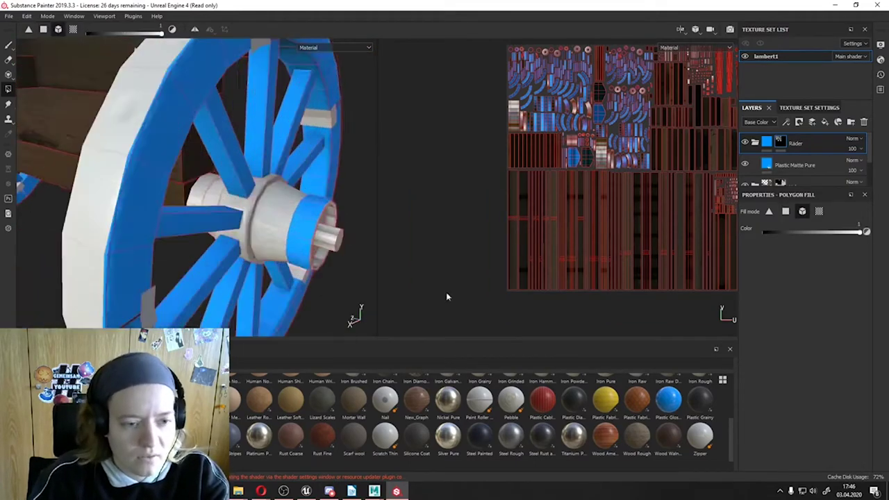
pyautogui.moveTo(446, 291)
pyautogui.keyDown('alt'); pyautogui.mouseDown()
pyautogui.moveTo(292, 174)
pyautogui.moveTo(317, 149)
pyautogui.moveTo(117, 100)
pyautogui.moveTo(267, 230)
pyautogui.moveTo(131, 160)
pyautogui.moveTo(179, 252)
pyautogui.moveTo(212, 174)
pyautogui.moveTo(192, 201)
pyautogui.moveTo(173, 185)
pyautogui.moveTo(279, 277)
pyautogui.mouseUp(); pyautogui.keyUp('alt')
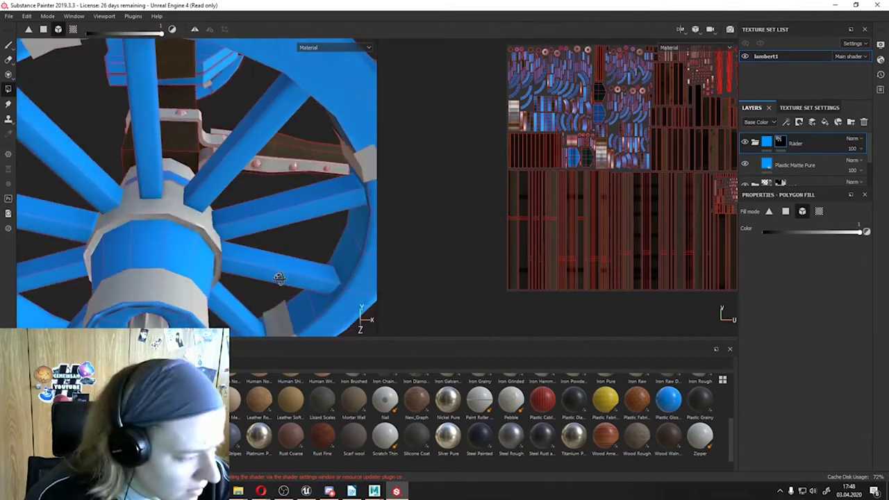
pyautogui.moveTo(141, 200)
pyautogui.keyDown('alt'); pyautogui.mouseDown()
pyautogui.moveTo(327, 236)
pyautogui.moveTo(54, 220)
pyautogui.moveTo(329, 157)
pyautogui.moveTo(249, 241)
pyautogui.moveTo(578, 246)
pyautogui.mouseUp(); pyautogui.keyUp('alt')
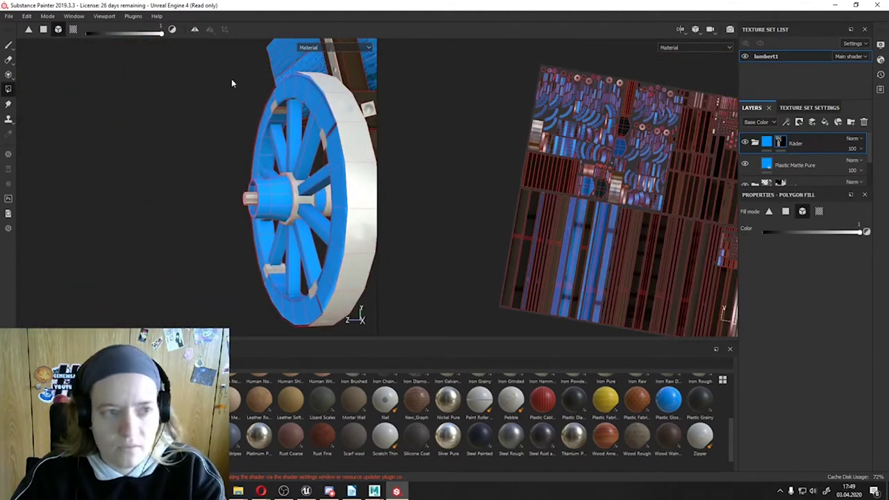
pyautogui.moveTo(232, 82)
pyautogui.keyDown('alt'); pyautogui.mouseDown()
pyautogui.moveTo(268, 181)
pyautogui.moveTo(49, 43)
pyautogui.mouseUp(); pyautogui.keyUp('alt')
# Save the project as Wagen
pyautogui.hotkey('ctrl', 's')
pyautogui.write('Wagem')
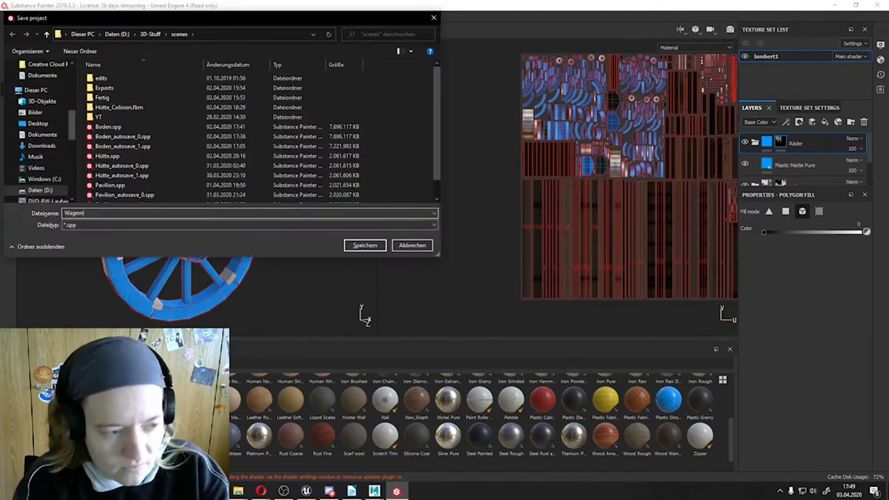
pyautogui.press('Return')
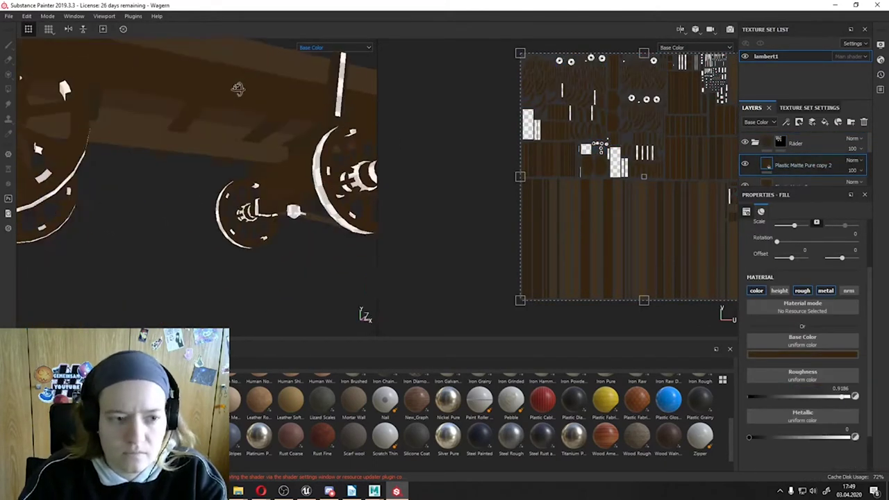
# Return to material shading and duplicate the masked Plastic Matte Pure copy 1 layer
pyautogui.press('m')
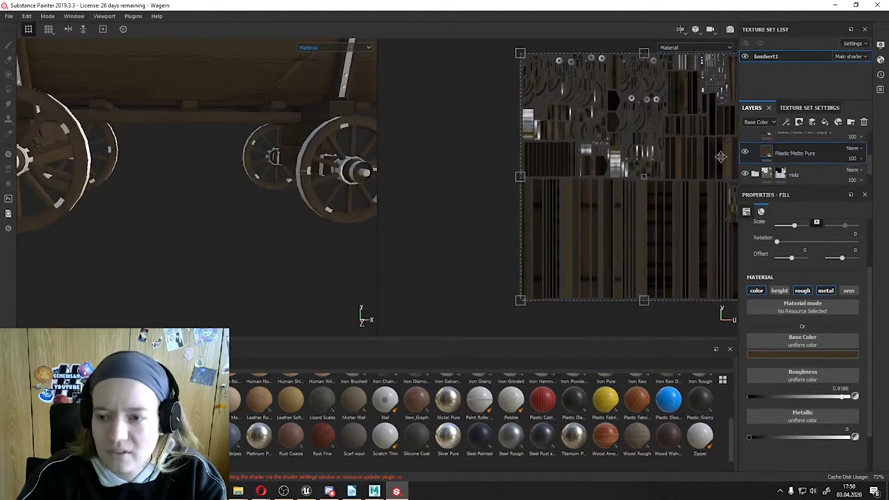
pyautogui.moveTo(125, 180)
pyautogui.keyDown('alt'); pyautogui.mouseDown()
pyautogui.moveTo(207, 188)
pyautogui.moveTo(111, 210)
pyautogui.mouseUp(); pyautogui.keyUp('alt')
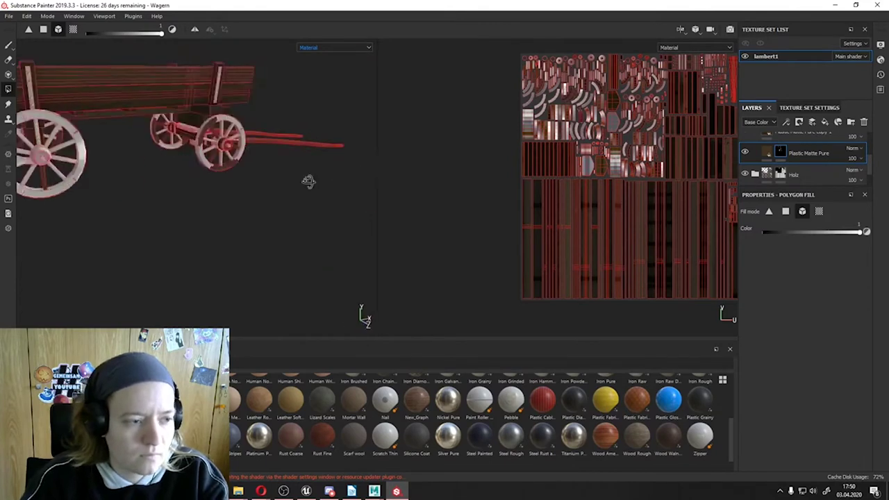
pyautogui.keyDown('alt'); pyautogui.moveTo(308, 181); pyautogui.dragTo(88, 227); pyautogui.keyUp('alt')
pyautogui.click(807, 151)
pyautogui.moveTo(288, 224)
pyautogui.keyDown('alt'); pyautogui.mouseDown()
pyautogui.moveTo(173, 269)
pyautogui.moveTo(262, 254)
pyautogui.moveTo(302, 165)
pyautogui.moveTo(260, 240)
pyautogui.mouseUp(); pyautogui.keyUp('alt')
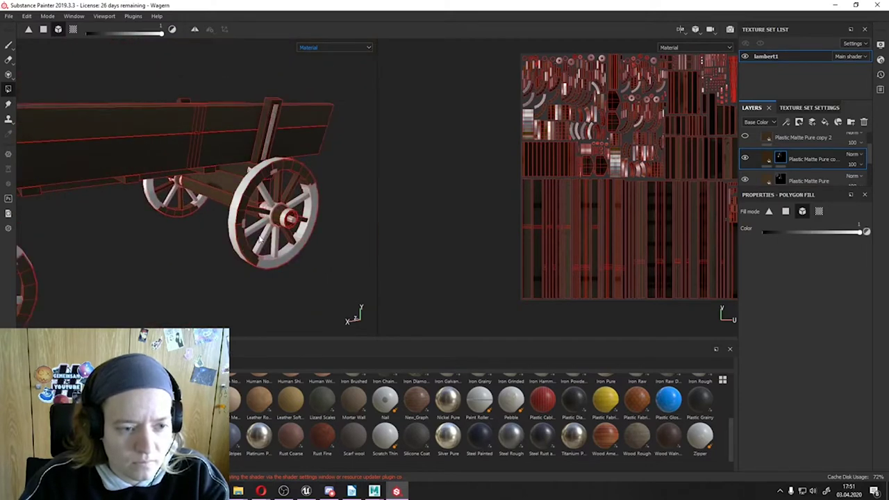
pyautogui.hotkey('ctrl', 'd')
pyautogui.moveTo(427, 152)
pyautogui.keyDown('alt'); pyautogui.mouseDown()
pyautogui.moveTo(256, 287)
pyautogui.moveTo(256, 228)
pyautogui.moveTo(245, 248)
pyautogui.moveTo(125, 276)
pyautogui.mouseUp(); pyautogui.keyUp('alt')
# View the roughness channel and adjust the second fill layer's roughness slider
pyautogui.press('c')
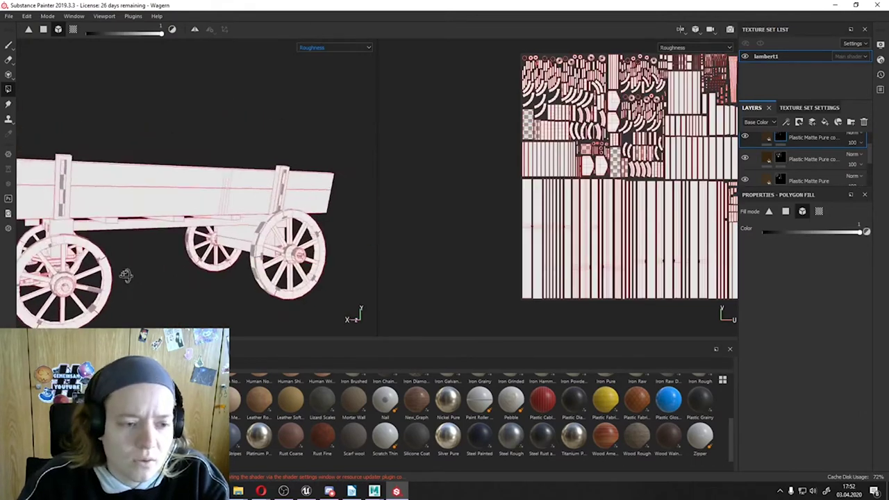
pyautogui.click(767, 137)
pyautogui.click(809, 159)
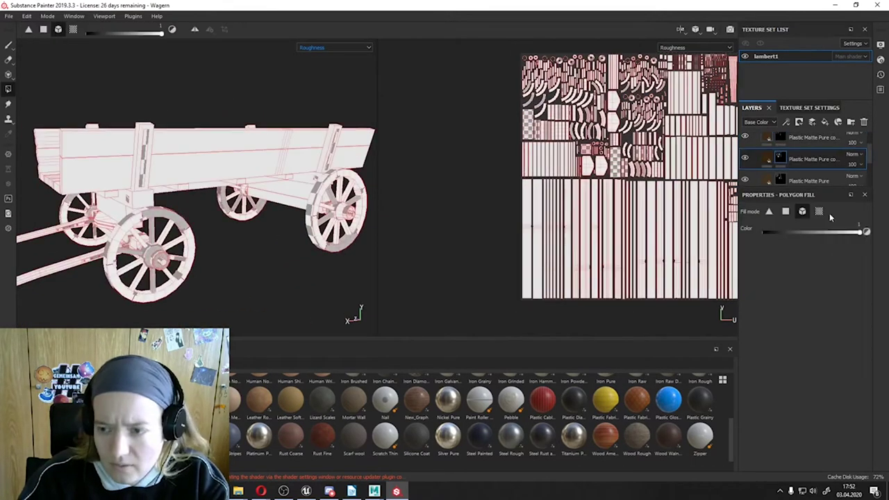
pyautogui.moveTo(811, 400); pyautogui.dragTo(799, 396)
pyautogui.scroll(-1, 789, 166)
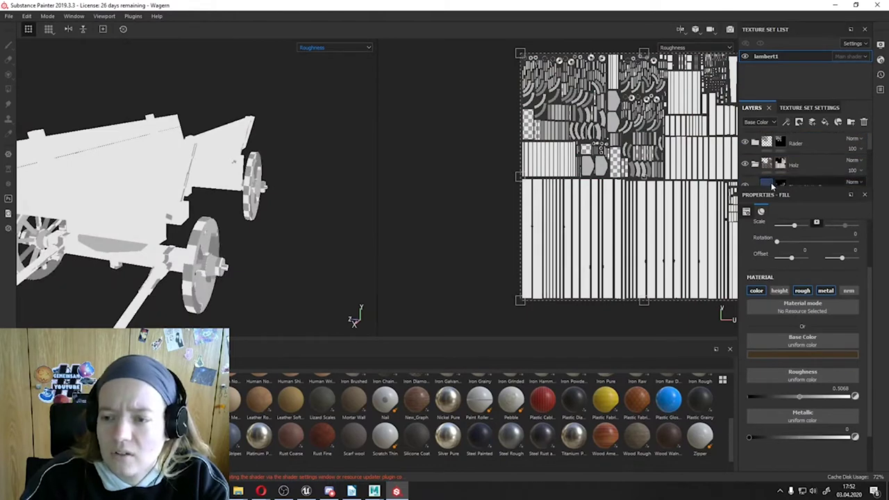
pyautogui.scroll(1, 798, 160)
# Switch the viewport back to Material and start a Metall Rau folder on top
pyautogui.click(319, 47)
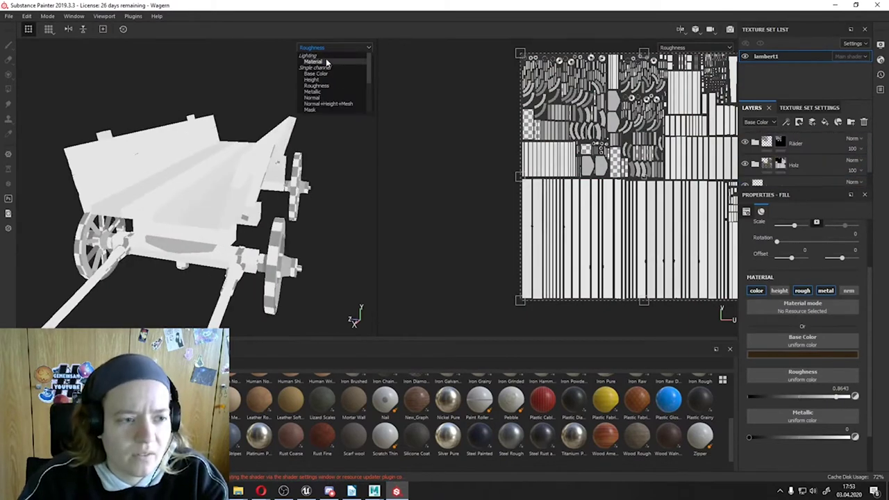
pyautogui.click(327, 62)
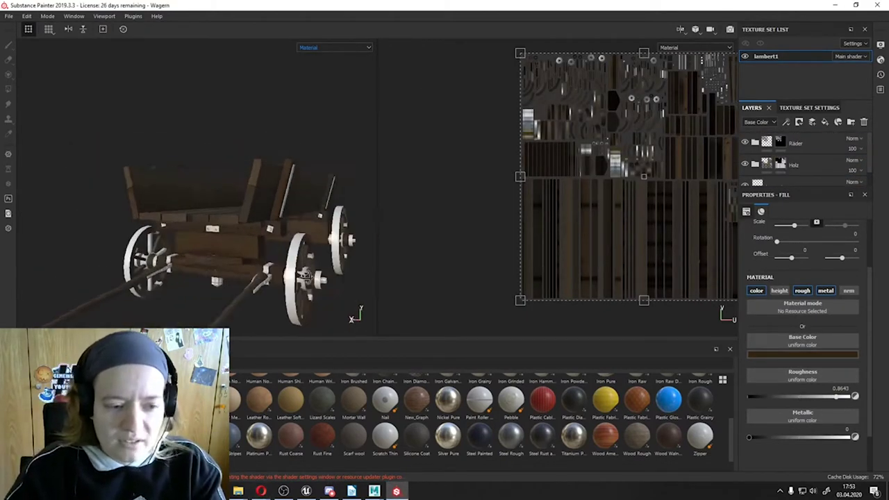
pyautogui.keyDown('alt'); pyautogui.moveTo(305, 276); pyautogui.dragTo(327, 186); pyautogui.keyUp('alt')
pyautogui.write('4')
pyautogui.write('Metall Rau')
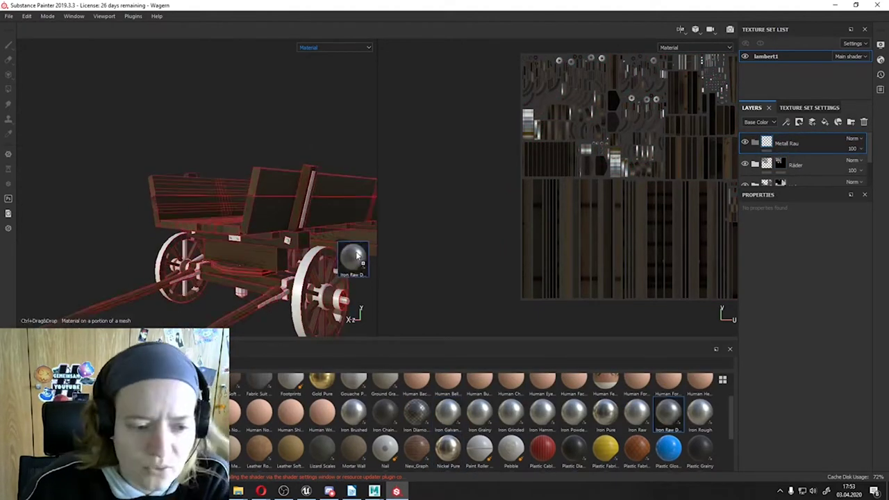
# Apply Iron Raw Damaged to the wagon's wheel fittings and orbit in to inspect the wheel
pyautogui.keyDown('ctrl'); pyautogui.moveTo(356, 257); pyautogui.dragTo(356, 258); pyautogui.keyUp('ctrl')
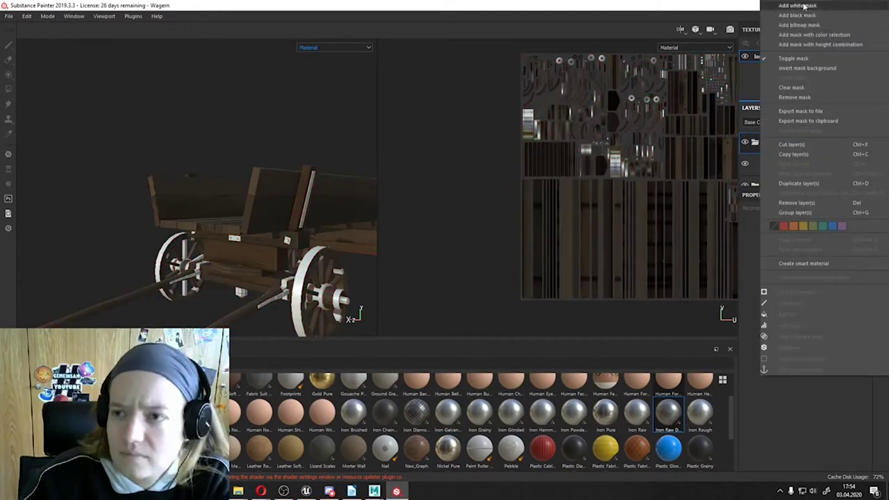
pyautogui.rightClick(780, 164)
pyautogui.click(802, 169)
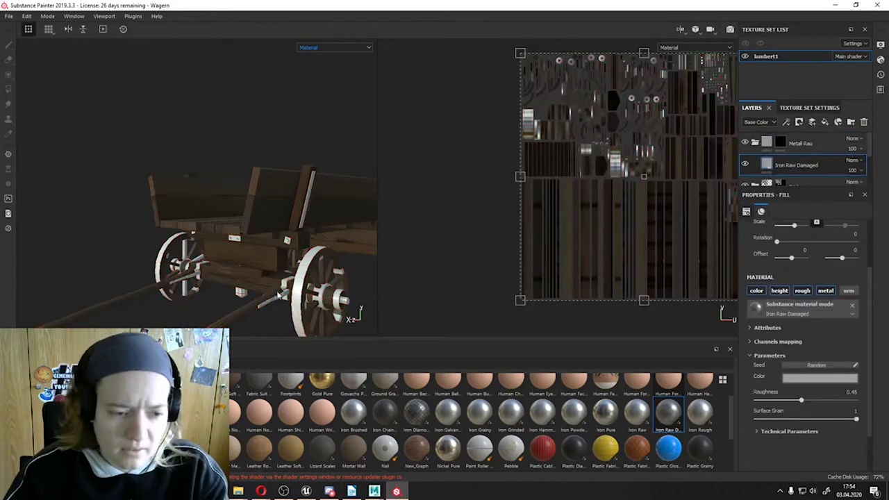
pyautogui.moveTo(209, 208)
pyautogui.keyDown('alt'); pyautogui.mouseDown()
pyautogui.moveTo(223, 242)
pyautogui.moveTo(216, 252)
pyautogui.moveTo(241, 217)
pyautogui.mouseUp(); pyautogui.keyUp('alt')
pyautogui.scroll(5, 224, 242)
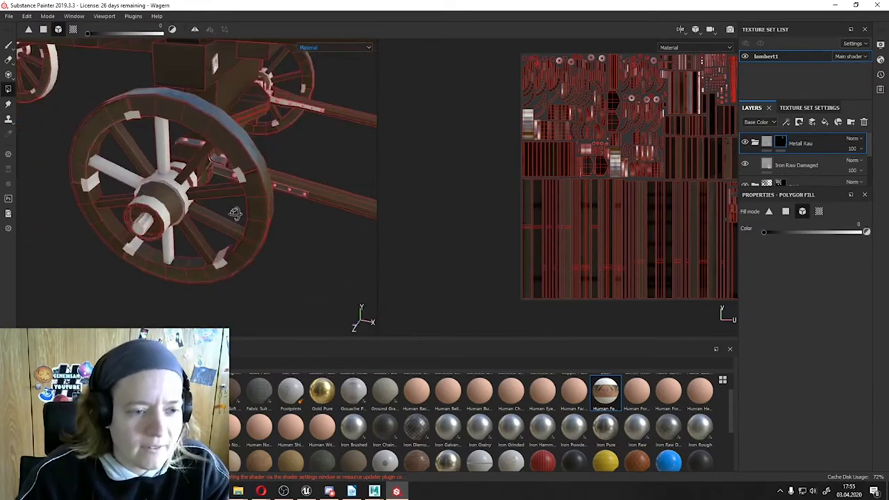
pyautogui.keyDown('alt'); pyautogui.moveTo(242, 218); pyautogui.dragTo(278, 194); pyautogui.keyUp('alt')
# Check the plastic matte fill and the Metall Rau folder mask on the axle and wagon
pyautogui.click(781, 154)
pyautogui.click(780, 143)
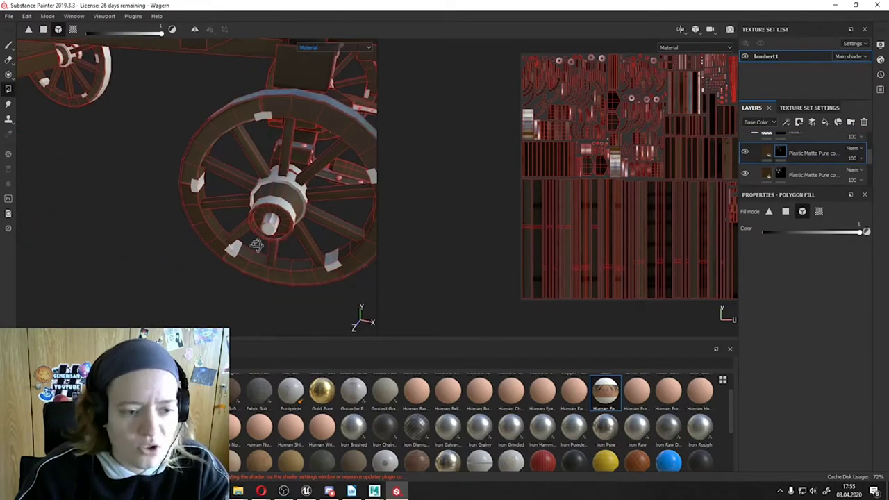
pyautogui.moveTo(205, 163)
pyautogui.keyDown('alt'); pyautogui.mouseDown()
pyautogui.moveTo(246, 169)
pyautogui.moveTo(278, 235)
pyautogui.mouseUp(); pyautogui.keyUp('alt')
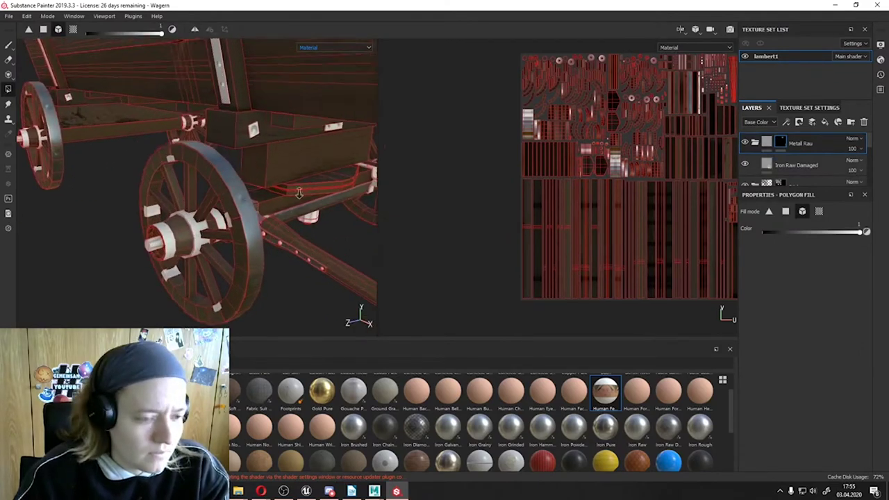
pyautogui.keyDown('alt'); pyautogui.moveTo(206, 206); pyautogui.dragTo(264, 223); pyautogui.keyUp('alt')
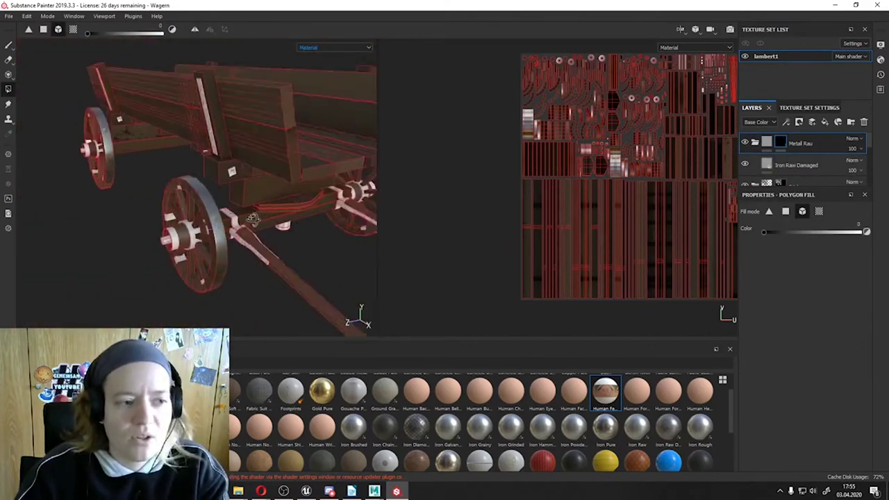
# Darken the Iron Raw Damaged fill's iron colour on the wheel rims
pyautogui.click(781, 165)
pyautogui.moveTo(208, 209)
pyautogui.keyDown('alt'); pyautogui.mouseDown()
pyautogui.moveTo(244, 237)
pyautogui.moveTo(257, 229)
pyautogui.mouseUp(); pyautogui.keyUp('alt')
pyautogui.click(819, 378)
pyautogui.moveTo(876, 416); pyautogui.dragTo(880, 450)
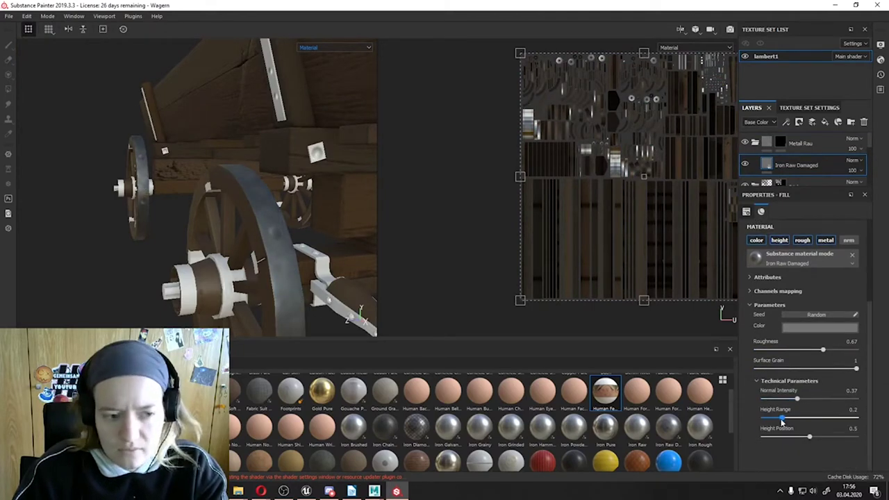
pyautogui.keyDown('alt'); pyautogui.moveTo(209, 194); pyautogui.dragTo(249, 208); pyautogui.keyUp('alt')
# Add a new folder and switch the new fill's material to Iron Raw
pyautogui.click(824, 122)
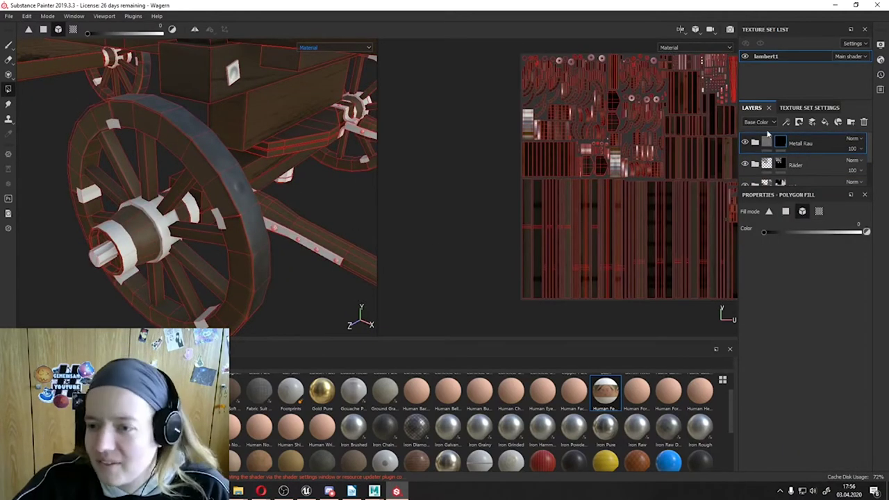
pyautogui.moveTo(208, 180)
pyautogui.keyDown('alt'); pyautogui.mouseDown()
pyautogui.moveTo(168, 158)
pyautogui.moveTo(306, 92)
pyautogui.mouseUp(); pyautogui.keyUp('alt')
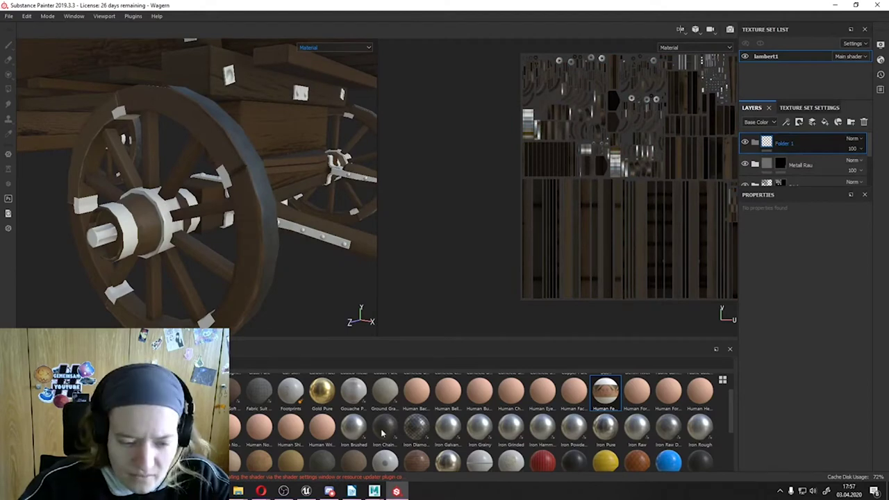
pyautogui.click(763, 181)
pyautogui.keyDown('alt'); pyautogui.moveTo(222, 222); pyautogui.dragTo(245, 236); pyautogui.keyUp('alt')
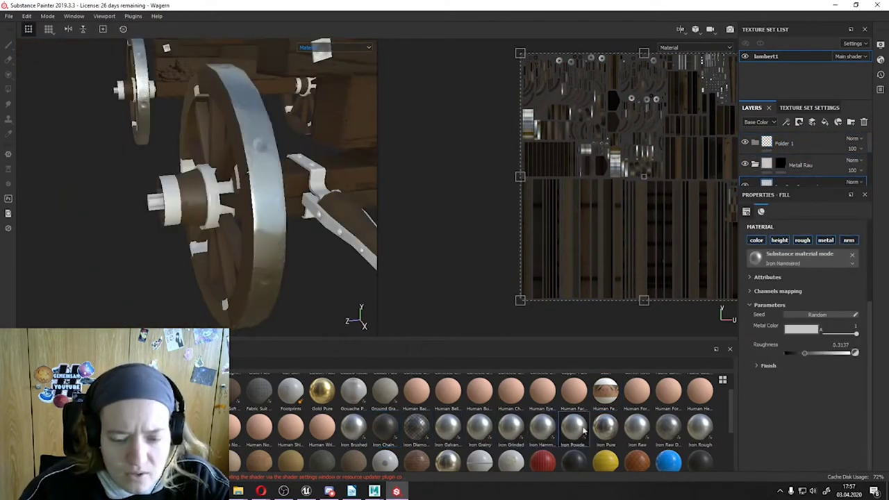
pyautogui.click(639, 426)
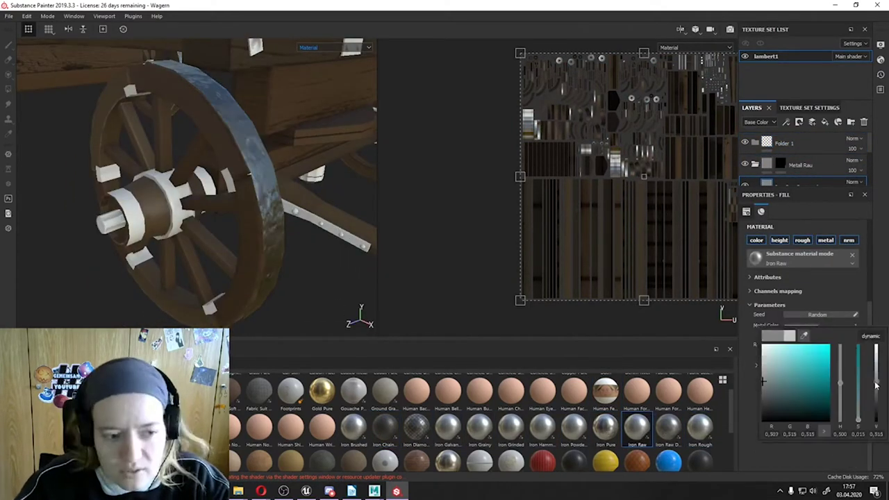
pyautogui.keyDown('alt'); pyautogui.moveTo(326, 296); pyautogui.dragTo(375, 264); pyautogui.keyUp('alt')
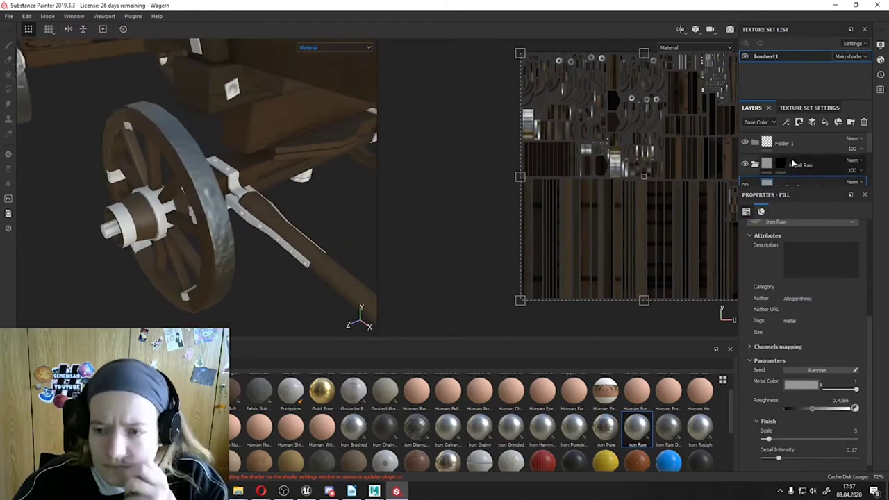
# Move the Iron Raw fill into Folder 1
pyautogui.click(783, 142)
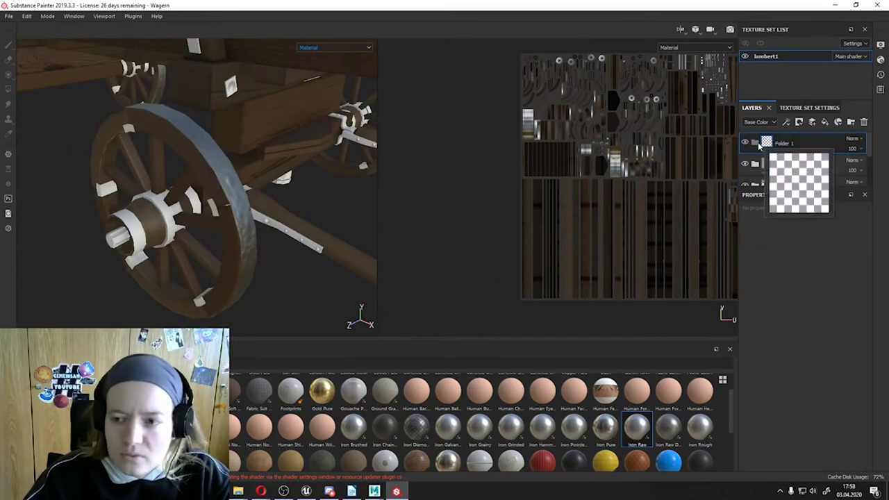
pyautogui.keyDown('ctrl'); pyautogui.moveTo(253, 236); pyautogui.dragTo(252, 234); pyautogui.keyUp('ctrl')
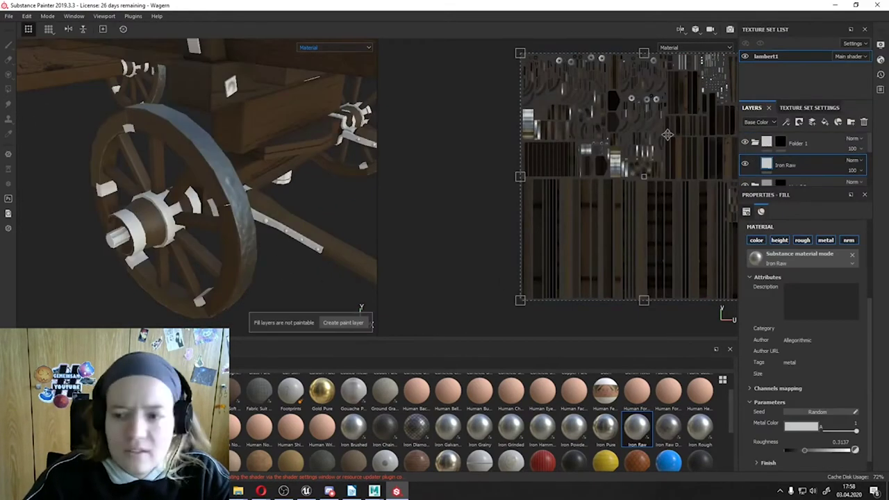
pyautogui.keyDown('alt'); pyautogui.moveTo(195, 203); pyautogui.dragTo(174, 222); pyautogui.keyUp('alt')
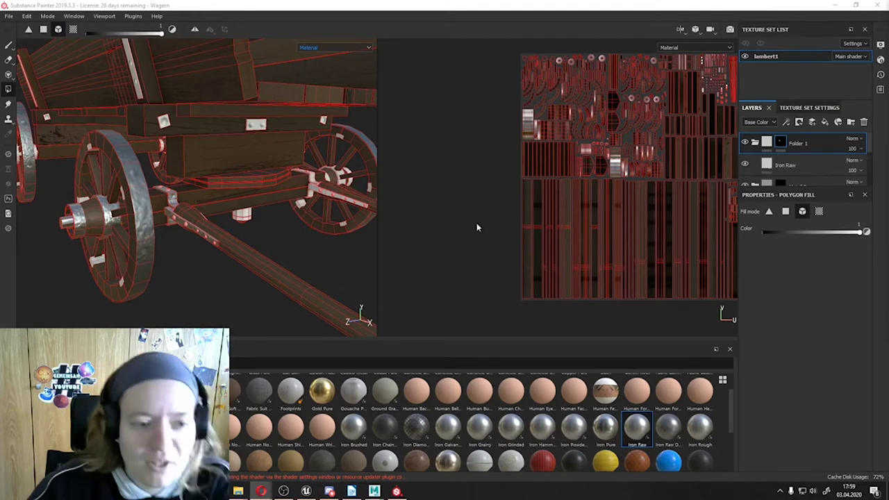
pyautogui.moveTo(229, 250)
pyautogui.keyDown('alt'); pyautogui.mouseDown()
pyautogui.moveTo(234, 258)
pyautogui.moveTo(308, 185)
pyautogui.moveTo(351, 258)
pyautogui.moveTo(226, 219)
pyautogui.moveTo(275, 258)
pyautogui.moveTo(167, 142)
pyautogui.moveTo(306, 13)
pyautogui.moveTo(208, 139)
pyautogui.moveTo(119, 278)
pyautogui.moveTo(208, 264)
pyautogui.mouseUp(); pyautogui.keyUp('alt')
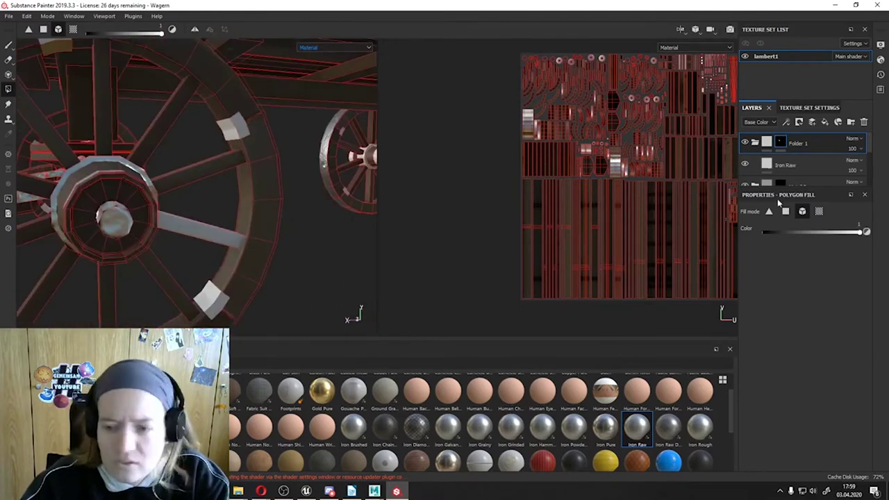
# Mask the wheel rims with Polygon Fill on the Iron Raw fill, then add Folder 2 on top
pyautogui.moveTo(826, 188); pyautogui.dragTo(826, 276)
pyautogui.moveTo(215, 224)
pyautogui.keyDown('alt'); pyautogui.mouseDown()
pyautogui.moveTo(124, 216)
pyautogui.moveTo(208, 194)
pyautogui.mouseUp(); pyautogui.keyUp('alt')
pyautogui.moveTo(191, 126)
pyautogui.keyDown('alt'); pyautogui.mouseDown()
pyautogui.moveTo(166, 155)
pyautogui.moveTo(643, 187)
pyautogui.mouseUp(); pyautogui.keyUp('alt')
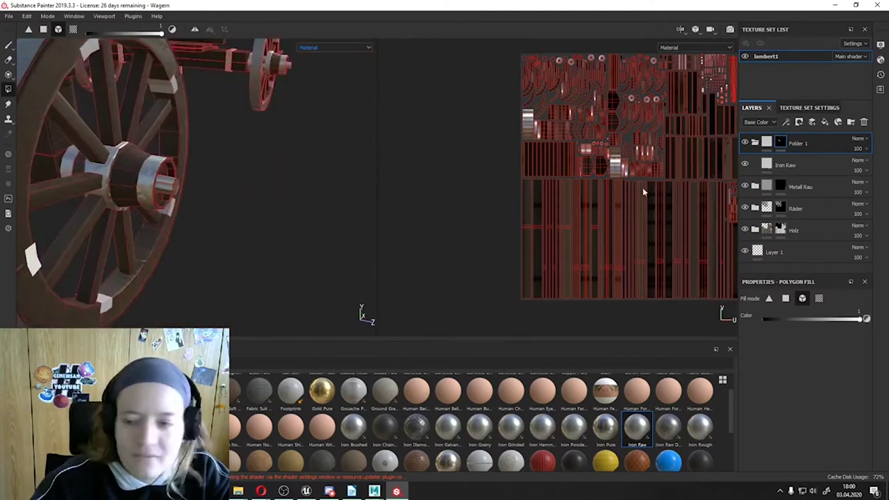
pyautogui.click(784, 164)
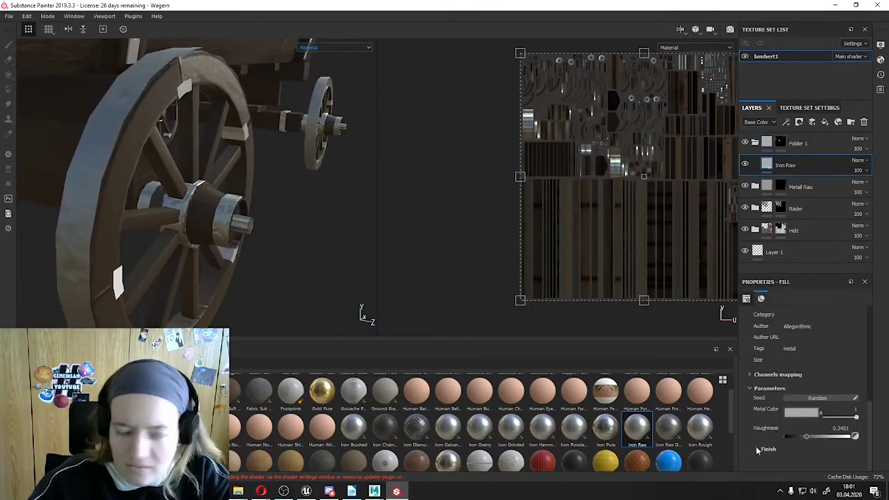
pyautogui.scroll(-1, 758, 450)
pyautogui.keyDown('alt'); pyautogui.moveTo(208, 180); pyautogui.dragTo(120, 88); pyautogui.keyUp('alt')
pyautogui.press('4')
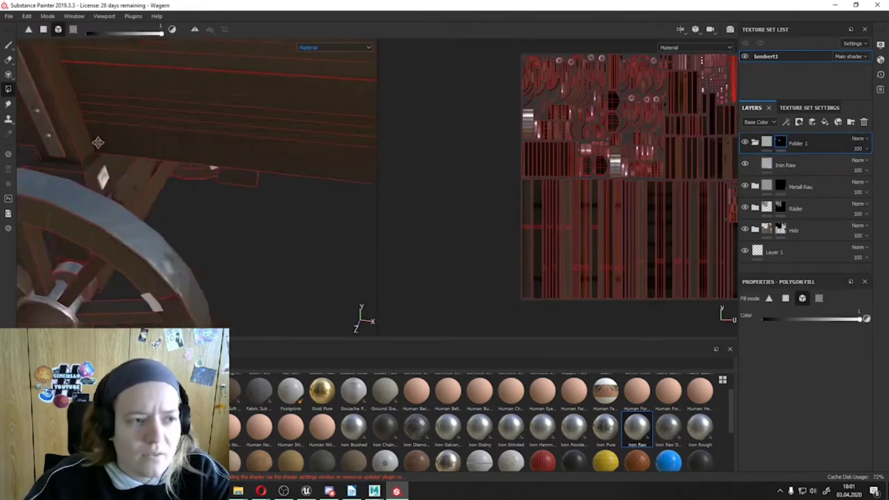
pyautogui.moveTo(98, 143)
pyautogui.keyDown('alt'); pyautogui.mouseDown()
pyautogui.moveTo(112, 176)
pyautogui.moveTo(200, 207)
pyautogui.moveTo(109, 254)
pyautogui.moveTo(303, 164)
pyautogui.moveTo(262, 223)
pyautogui.mouseUp(); pyautogui.keyUp('alt')
pyautogui.hotkey('ctrl', 'g')
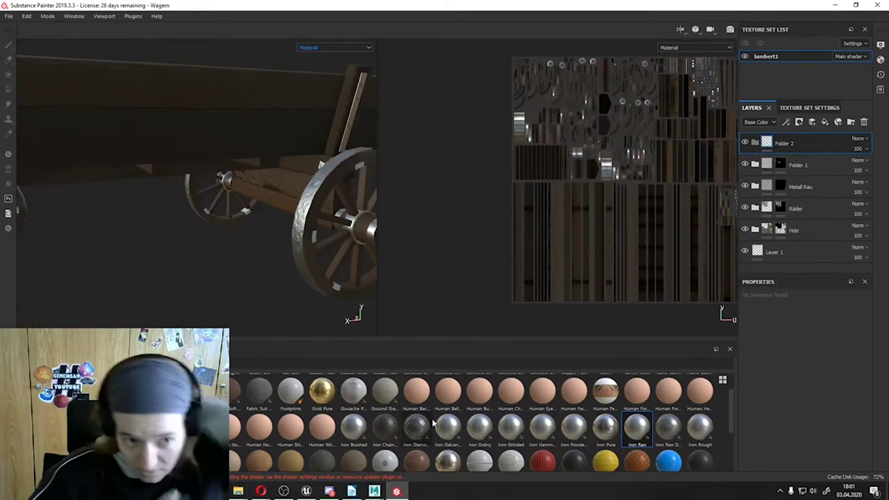
# Drop Iron Brushed in as a new fill layer and give Folder 2 a black mask
pyautogui.moveTo(352, 425)
pyautogui.mouseDown()
pyautogui.moveTo(706, 148)
pyautogui.moveTo(579, 205)
pyautogui.mouseUp()
pyautogui.rightClick(797, 143)
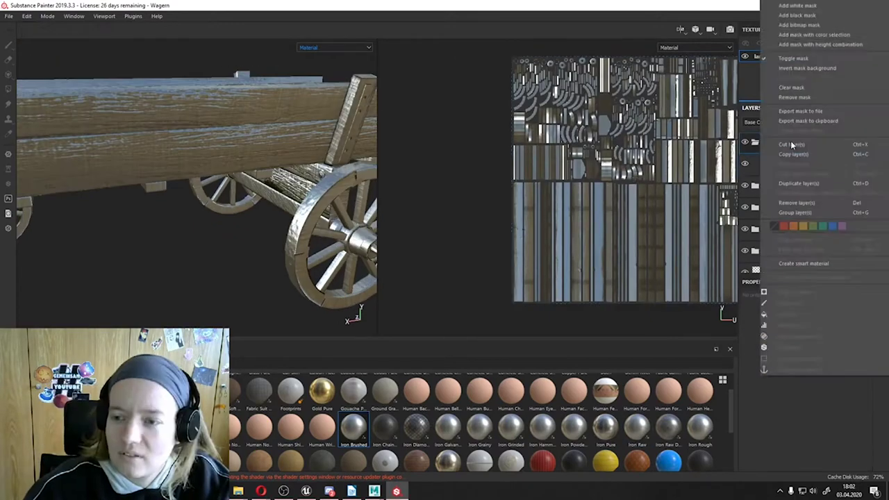
pyautogui.click(771, 150)
pyautogui.moveTo(193, 195)
pyautogui.keyDown('alt'); pyautogui.mouseDown()
pyautogui.moveTo(140, 184)
pyautogui.moveTo(137, 133)
pyautogui.moveTo(235, 157)
pyautogui.mouseUp(); pyautogui.keyUp('alt')
pyautogui.moveTo(137, 295)
pyautogui.keyDown('alt'); pyautogui.mouseDown()
pyautogui.moveTo(208, 264)
pyautogui.moveTo(107, 299)
pyautogui.moveTo(129, 296)
pyautogui.moveTo(203, 242)
pyautogui.mouseUp(); pyautogui.keyUp('alt')
# Tint the Iron Brushed metal colour light cyan and polygon-fill it onto a wheel bracket
pyautogui.click(789, 164)
pyautogui.click(802, 413)
pyautogui.press('4')
pyautogui.moveTo(276, 122)
pyautogui.keyDown('alt'); pyautogui.mouseDown()
pyautogui.moveTo(217, 236)
pyautogui.moveTo(201, 234)
pyautogui.moveTo(237, 248)
pyautogui.moveTo(254, 222)
pyautogui.moveTo(227, 247)
pyautogui.moveTo(223, 186)
pyautogui.moveTo(193, 236)
pyautogui.moveTo(208, 208)
pyautogui.moveTo(201, 166)
pyautogui.moveTo(169, 292)
pyautogui.moveTo(181, 245)
pyautogui.moveTo(292, 210)
pyautogui.mouseUp(); pyautogui.keyUp('alt')
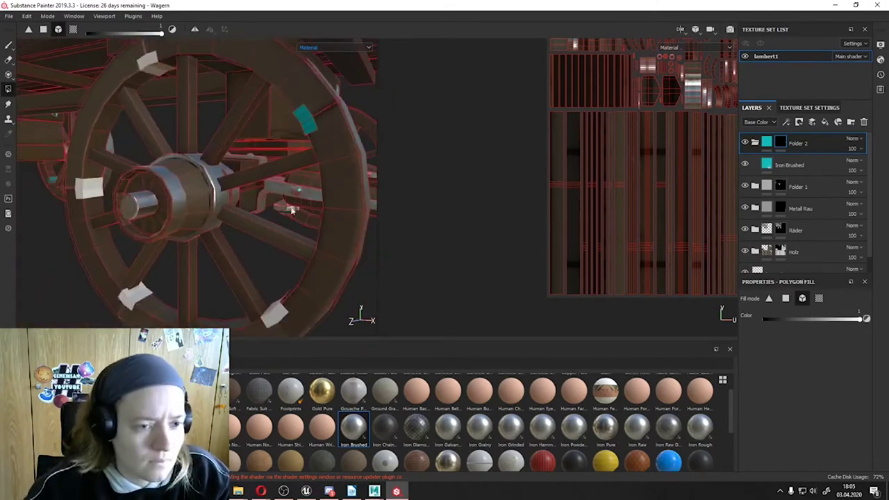
pyautogui.moveTo(142, 88)
pyautogui.keyDown('alt'); pyautogui.mouseDown()
pyautogui.moveTo(188, 212)
pyautogui.moveTo(169, 234)
pyautogui.moveTo(87, 285)
pyautogui.moveTo(155, 221)
pyautogui.moveTo(247, 222)
pyautogui.moveTo(93, 204)
pyautogui.moveTo(273, 185)
pyautogui.moveTo(229, 208)
pyautogui.mouseUp(); pyautogui.keyUp('alt')
pyautogui.click(790, 164)
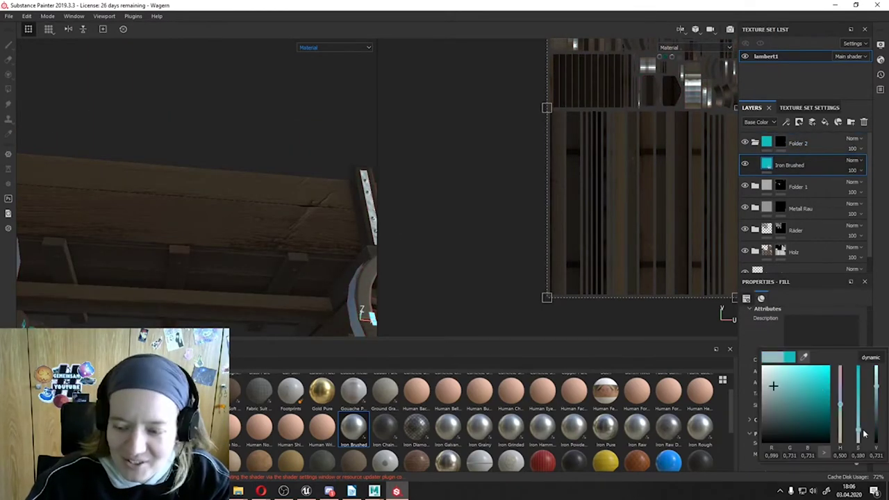
pyautogui.moveTo(229, 208)
pyautogui.keyDown('alt'); pyautogui.mouseDown()
pyautogui.moveTo(311, 177)
pyautogui.moveTo(185, 188)
pyautogui.moveTo(243, 139)
pyautogui.mouseUp(); pyautogui.keyUp('alt')
# Delete the Iron Brushed layer and set up a Basic Hard paint brush at size 0.9
pyautogui.press('Delete')
pyautogui.press('1')
pyautogui.rightClick(243, 139)
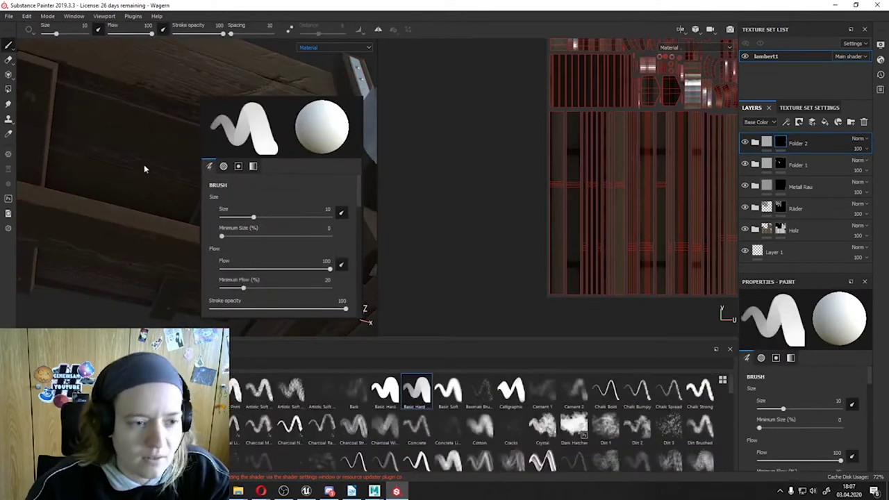
pyautogui.moveTo(144, 168)
pyautogui.keyDown('alt'); pyautogui.mouseDown()
pyautogui.moveTo(281, 166)
pyautogui.moveTo(107, 192)
pyautogui.moveTo(268, 99)
pyautogui.moveTo(247, 270)
pyautogui.moveTo(98, 143)
pyautogui.moveTo(250, 215)
pyautogui.moveTo(132, 169)
pyautogui.moveTo(169, 145)
pyautogui.moveTo(232, 310)
pyautogui.moveTo(278, 242)
pyautogui.moveTo(318, 229)
pyautogui.moveTo(229, 266)
pyautogui.moveTo(254, 173)
pyautogui.moveTo(276, 157)
pyautogui.mouseUp(); pyautogui.keyUp('alt')
# Expand the Holz folder, toggle its visibility to compare, and select its plastic fill layer
pyautogui.click(755, 229)
pyautogui.click(745, 230)
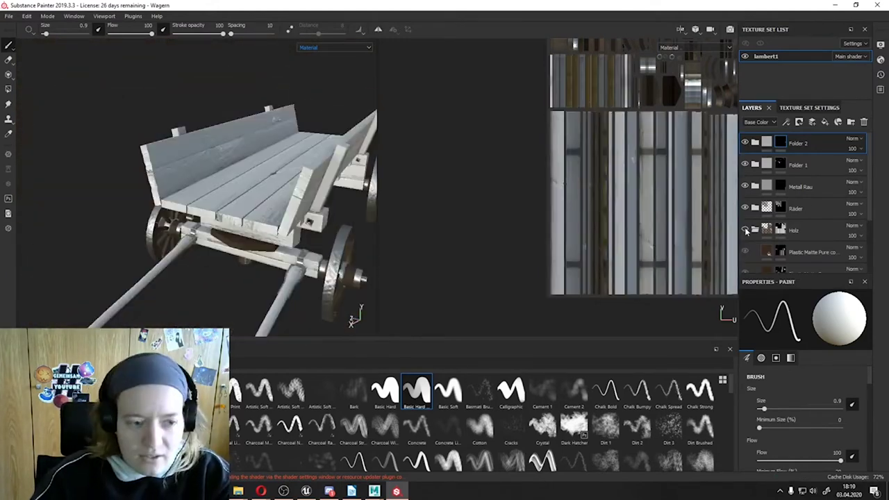
pyautogui.click(745, 230)
pyautogui.moveTo(248, 238)
pyautogui.keyDown('alt'); pyautogui.mouseDown()
pyautogui.moveTo(225, 276)
pyautogui.moveTo(369, 250)
pyautogui.mouseUp(); pyautogui.keyUp('alt')
pyautogui.keyDown('alt'); pyautogui.moveTo(269, 213); pyautogui.dragTo(326, 208); pyautogui.keyUp('alt')
pyautogui.click(768, 229)
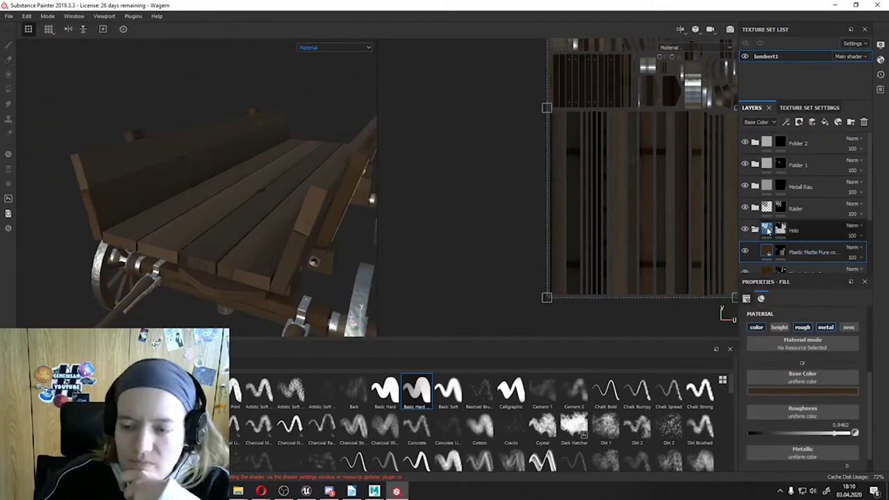
# Add a new fill layer and fit the whole UV texture sheet in view
pyautogui.click(811, 124)
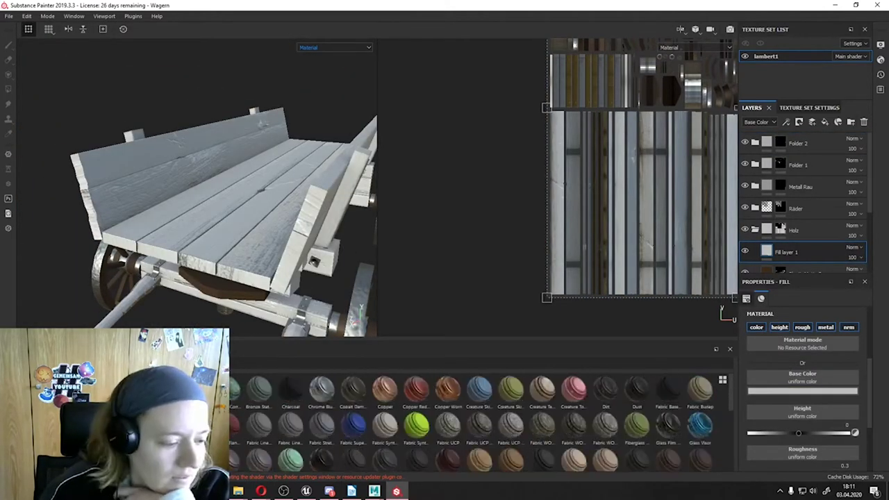
pyautogui.keyDown('alt'); pyautogui.moveTo(160, 221); pyautogui.dragTo(205, 215); pyautogui.keyUp('alt')
pyautogui.scroll(2, 470, 169)
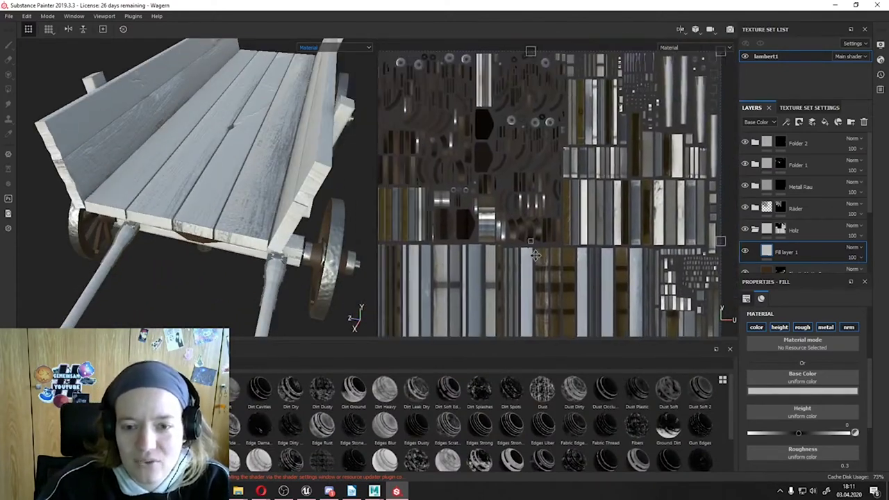
pyautogui.keyDown('alt'); pyautogui.moveTo(166, 166); pyautogui.dragTo(292, 174); pyautogui.keyUp('alt')
pyautogui.moveTo(341, 413); pyautogui.dragTo(613, 206)
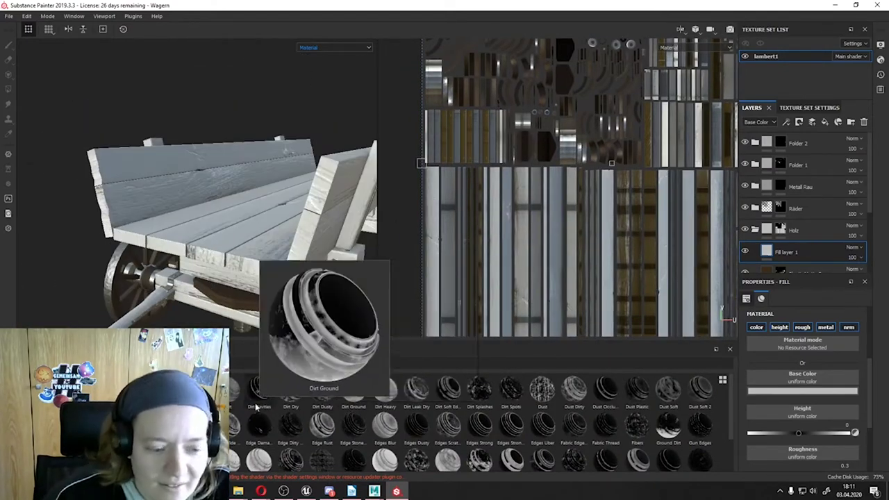
pyautogui.press('f')
pyautogui.keyDown('alt'); pyautogui.moveTo(229, 208); pyautogui.dragTo(264, 208); pyautogui.keyUp('alt')
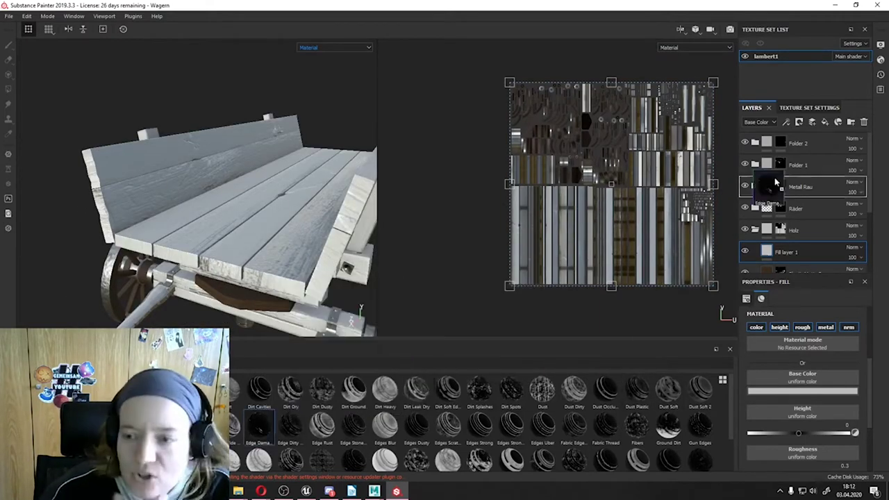
# Apply the Edge Damage mask to Fill layer 1, lowering Texture 2 and Curvature to 0.89
pyautogui.moveTo(259, 423); pyautogui.dragTo(799, 251)
pyautogui.keyDown('alt'); pyautogui.moveTo(174, 160); pyautogui.dragTo(212, 155); pyautogui.keyUp('alt')
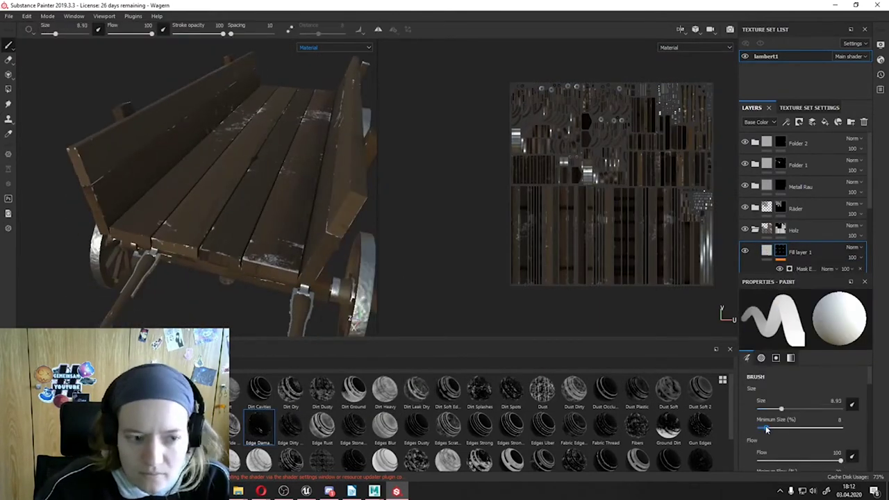
pyautogui.scroll(-2, 866, 381)
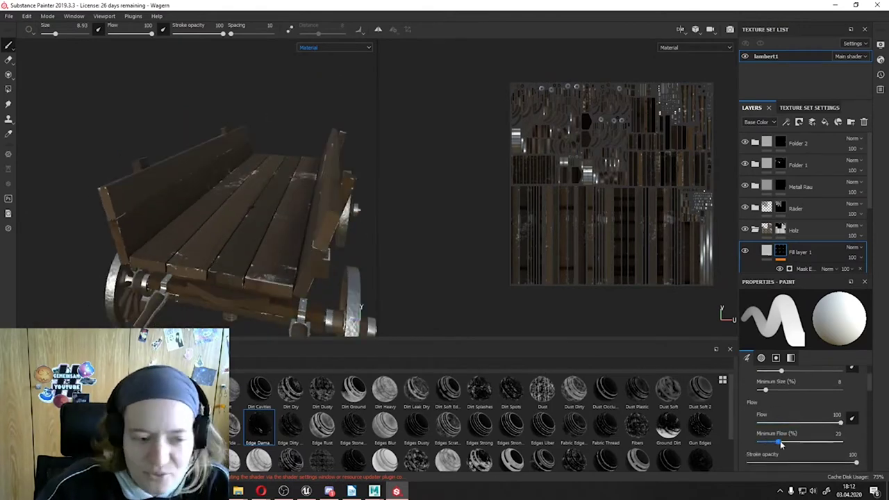
pyautogui.click(801, 269)
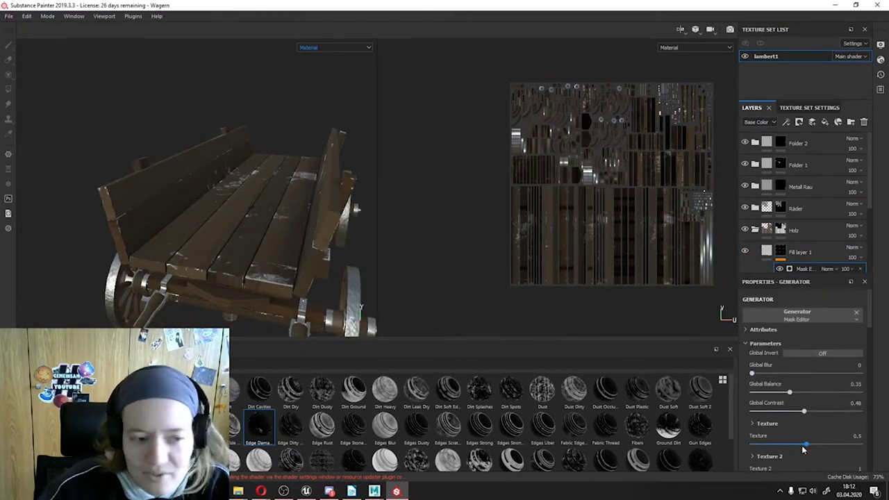
pyautogui.moveTo(813, 356); pyautogui.dragTo(809, 354)
pyautogui.moveTo(860, 420); pyautogui.dragTo(848, 421)
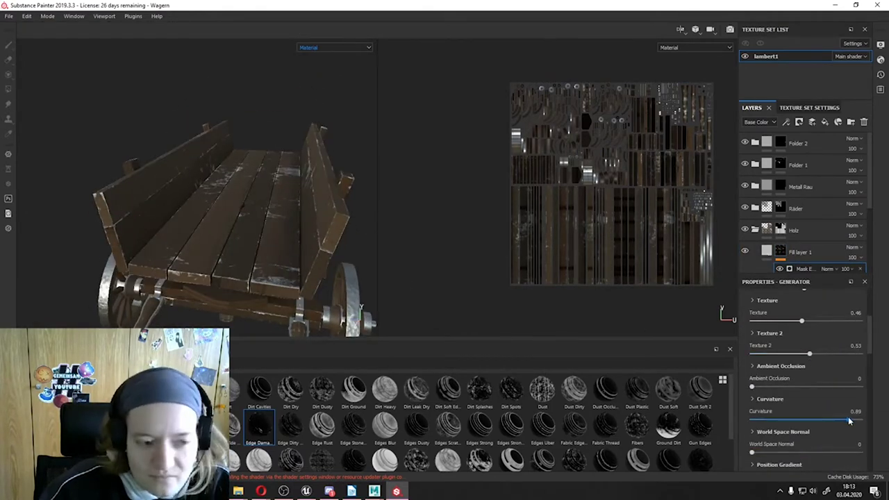
# Give Fill layer 1 a dark brown base colour, Multiply blending and 61% opacity
pyautogui.click(793, 394)
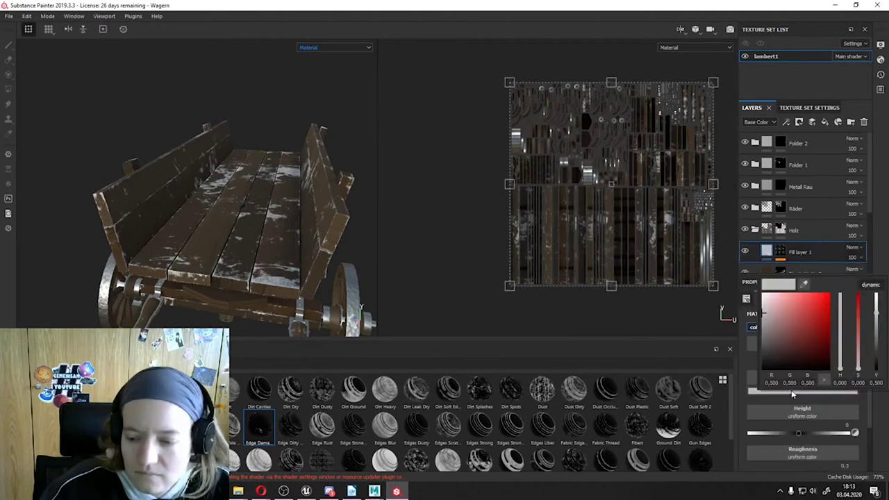
pyautogui.click(815, 359)
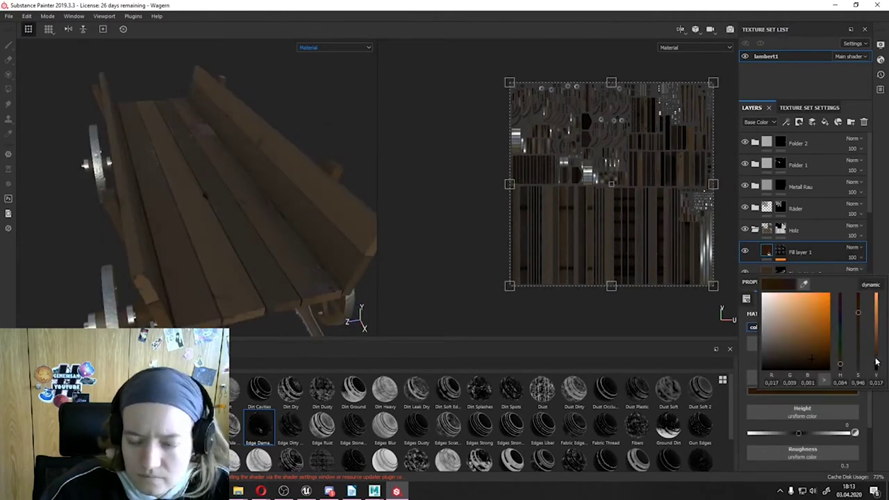
pyautogui.keyDown('alt'); pyautogui.moveTo(174, 208); pyautogui.dragTo(240, 280); pyautogui.keyUp('alt')
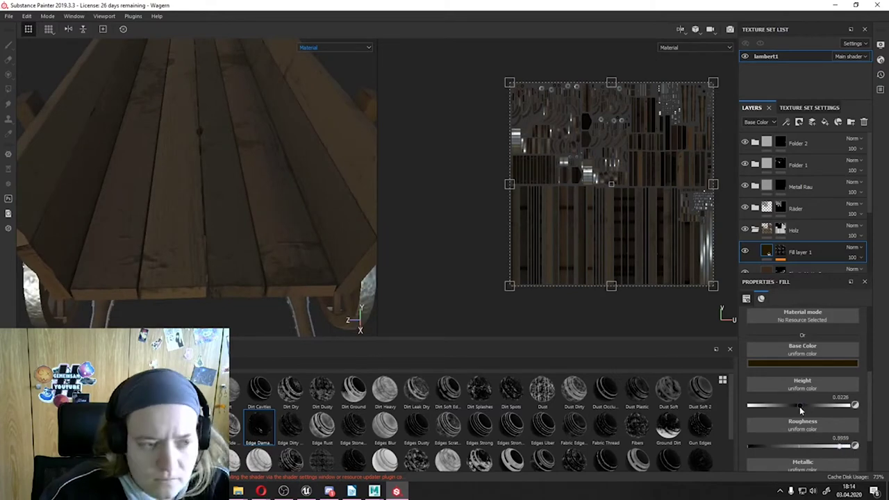
pyautogui.scroll(3, 778, 387)
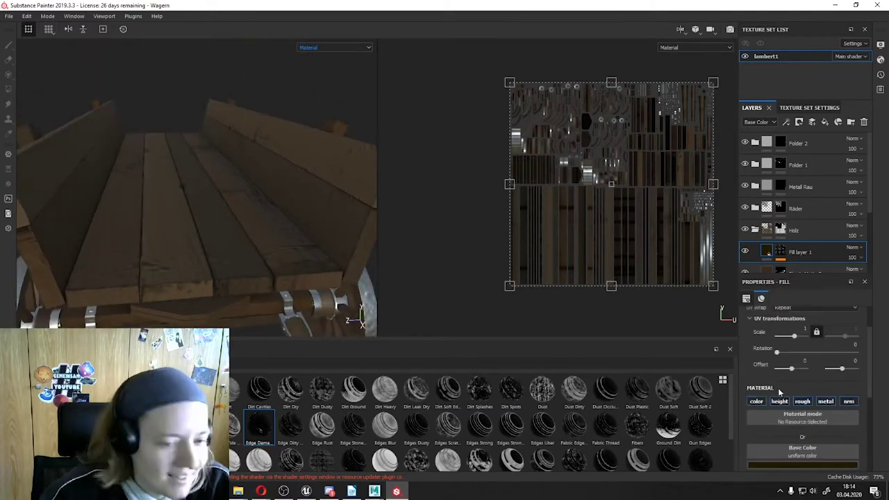
pyautogui.click(853, 247)
pyautogui.click(851, 27)
pyautogui.click(802, 464)
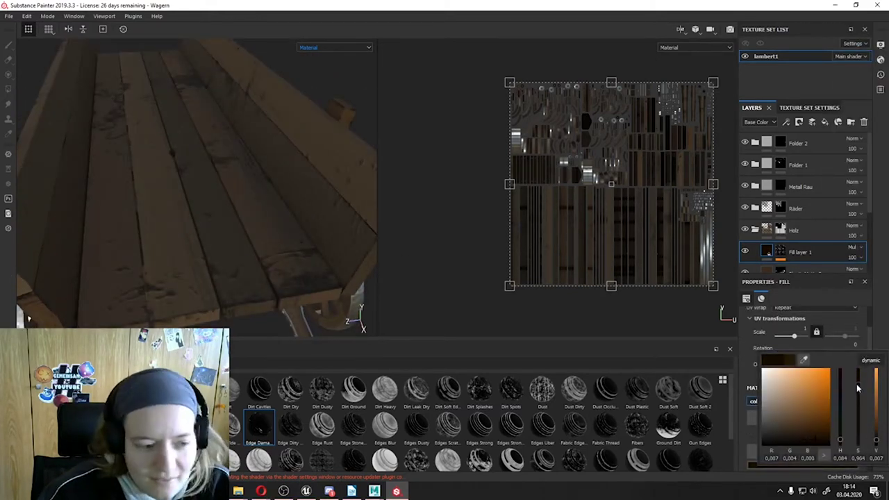
pyautogui.keyDown('alt'); pyautogui.moveTo(306, 238); pyautogui.dragTo(224, 254); pyautogui.keyUp('alt')
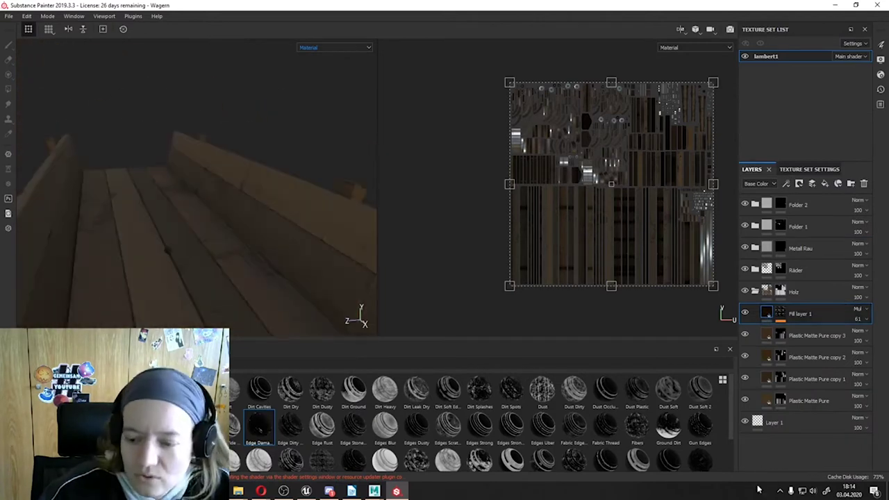
# Browse the shader settings and viewport display options, then return to the fill properties
pyautogui.keyDown('alt'); pyautogui.moveTo(208, 208); pyautogui.dragTo(250, 223); pyautogui.keyUp('alt')
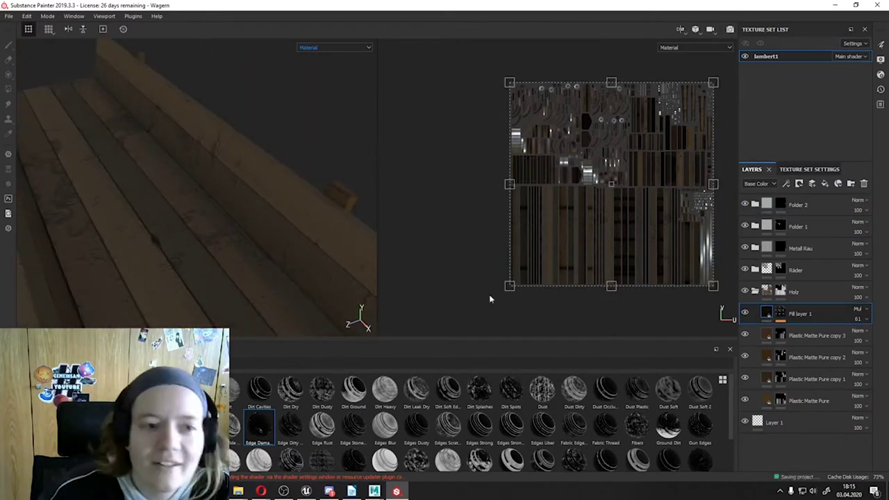
pyautogui.click(140, 84)
pyautogui.click(104, 16)
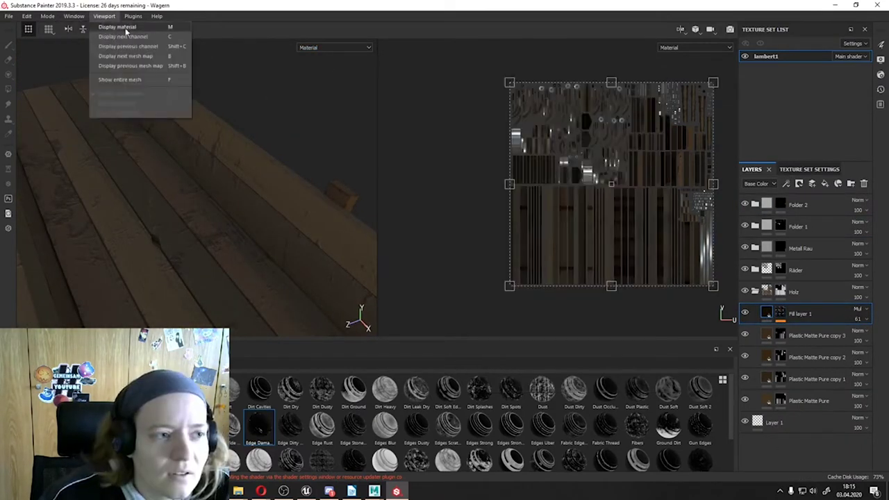
pyautogui.click(78, 9)
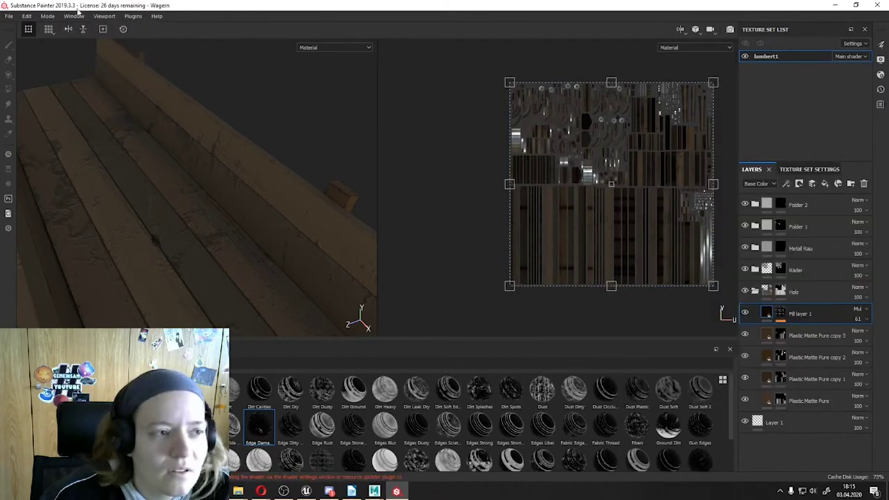
pyautogui.click(139, 65)
# Frame the cart and give Fill layer 2 a dark brown base colour
pyautogui.moveTo(276, 236)
pyautogui.keyDown('alt'); pyautogui.mouseDown()
pyautogui.moveTo(254, 290)
pyautogui.moveTo(246, 263)
pyautogui.moveTo(192, 256)
pyautogui.mouseUp(); pyautogui.keyUp('alt')
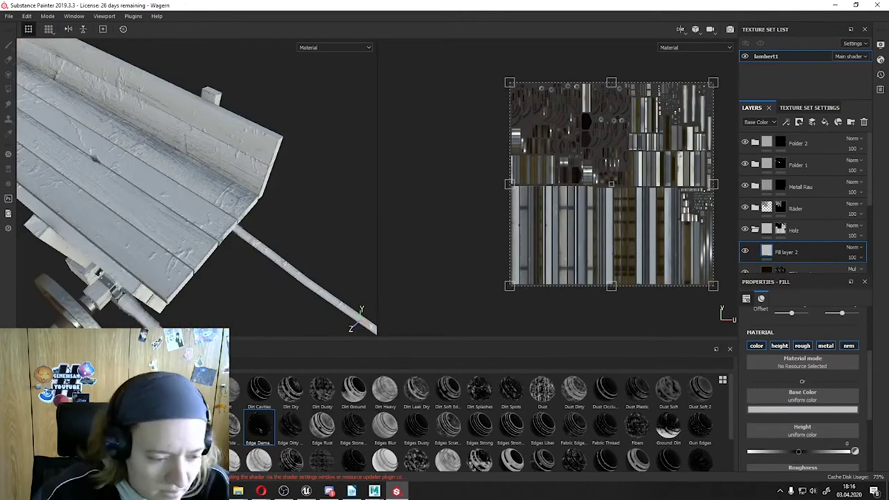
pyautogui.press('f')
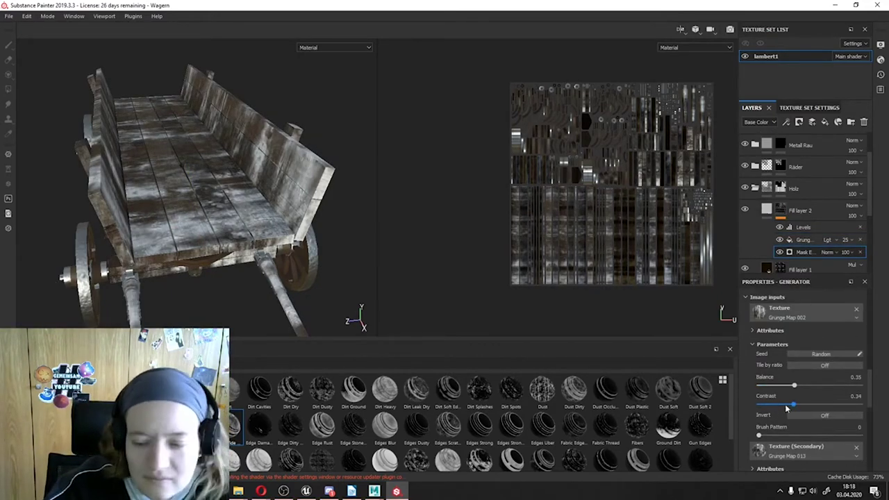
pyautogui.moveTo(174, 181)
pyautogui.keyDown('alt'); pyautogui.mouseDown()
pyautogui.moveTo(267, 159)
pyautogui.moveTo(416, 209)
pyautogui.mouseUp(); pyautogui.keyUp('alt')
pyautogui.scroll(-1, 806, 209)
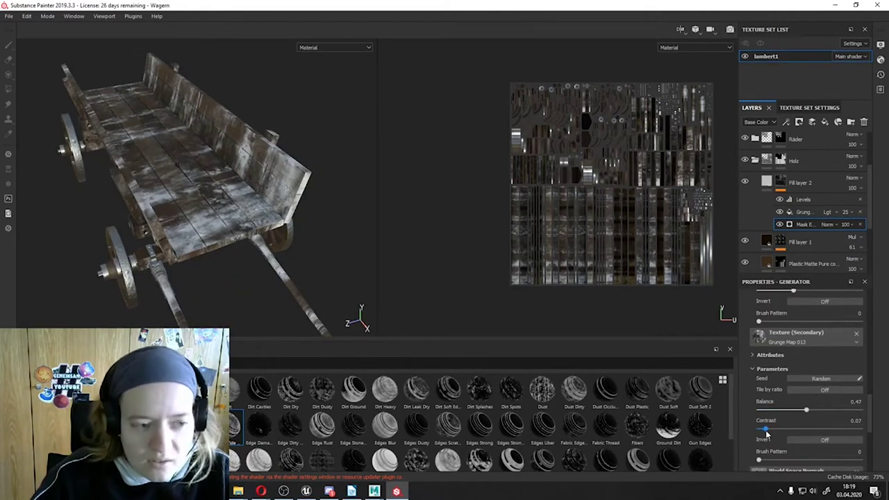
pyautogui.click(799, 183)
pyautogui.click(802, 409)
pyautogui.click(777, 194)
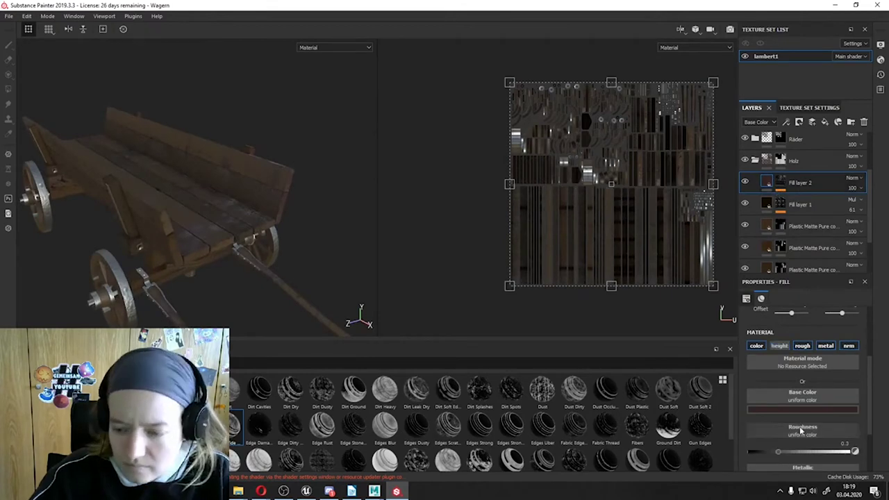
# Set Fill layer 2's blend mode to Darken
pyautogui.click(853, 178)
pyautogui.click(840, 229)
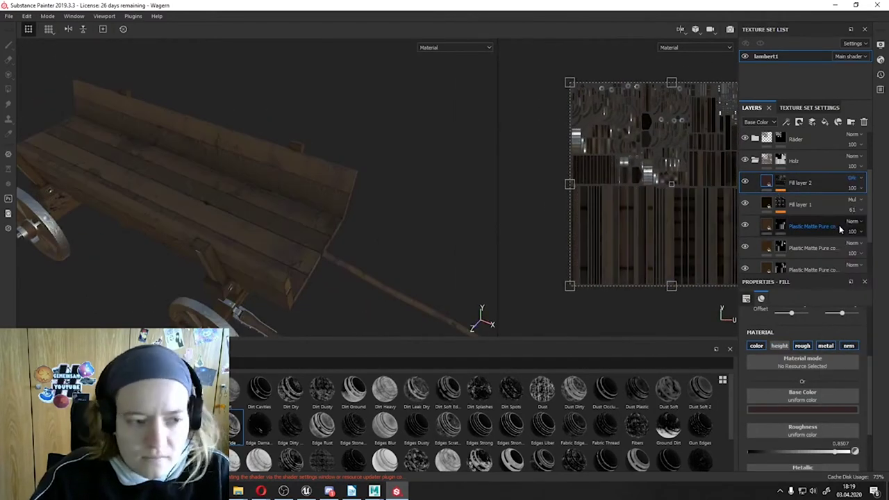
pyautogui.keyDown('alt'); pyautogui.moveTo(229, 181); pyautogui.dragTo(176, 208); pyautogui.keyUp('alt')
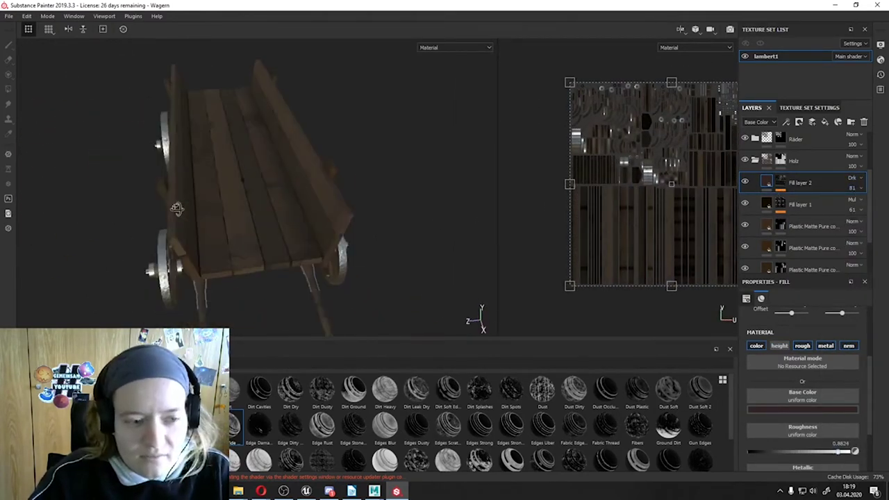
pyautogui.moveTo(220, 138)
pyautogui.keyDown('alt'); pyautogui.mouseDown()
pyautogui.moveTo(252, 228)
pyautogui.moveTo(229, 208)
pyautogui.mouseUp(); pyautogui.keyUp('alt')
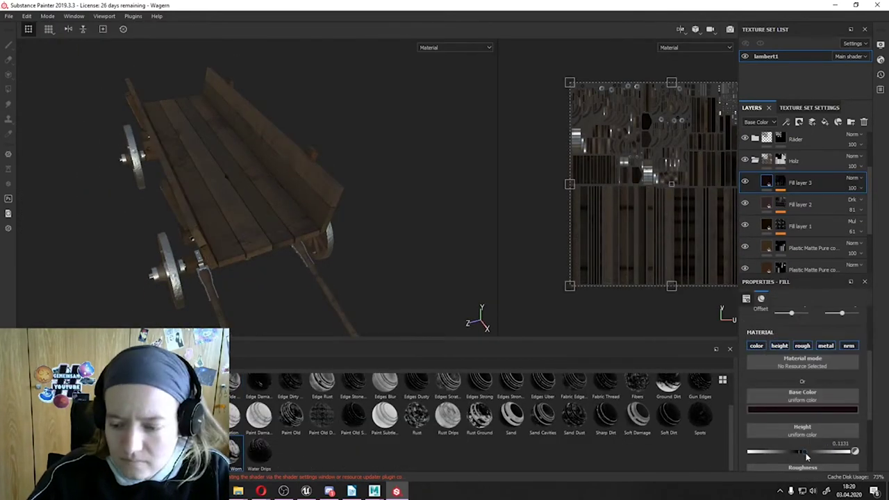
# Raise the dirt layer's roughness to about 0.8 and show the Räder wheel folder
pyautogui.moveTo(786, 452); pyautogui.dragTo(833, 452)
pyautogui.keyDown('alt'); pyautogui.moveTo(278, 209); pyautogui.dragTo(456, 270); pyautogui.keyUp('alt')
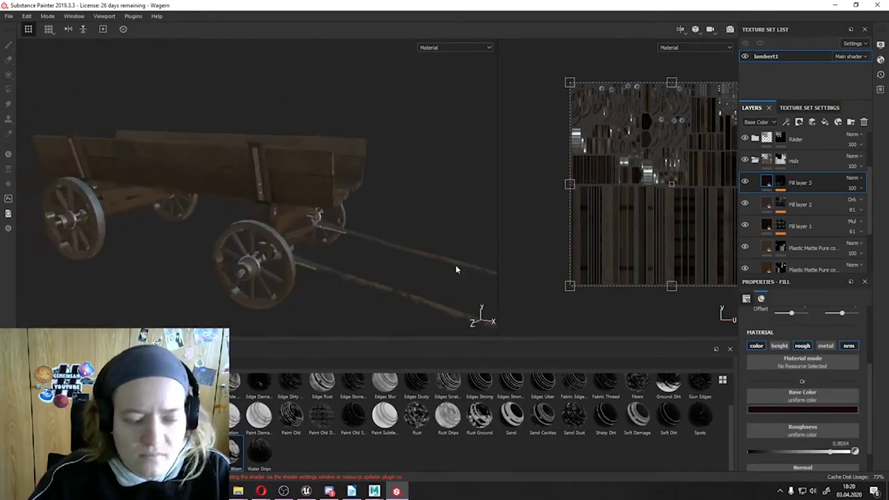
pyautogui.click(745, 208)
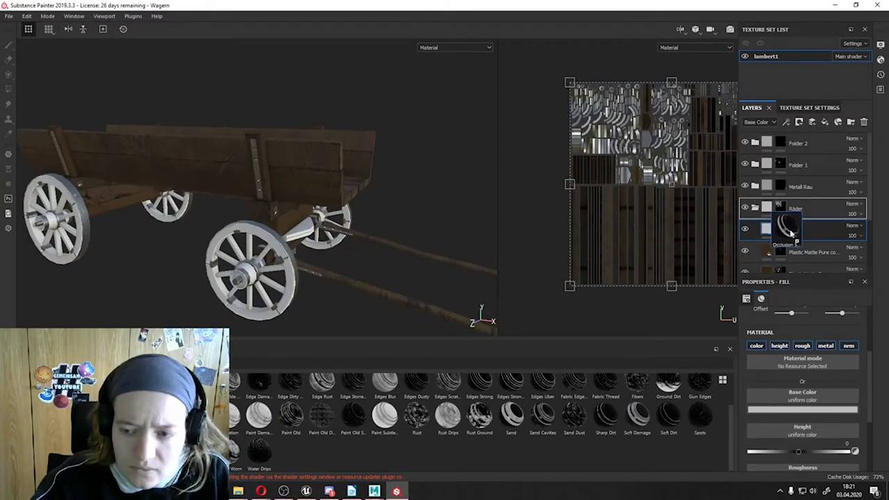
# Adjust Fill layer 4's generator mask settings on the front wheel
pyautogui.moveTo(791, 233); pyautogui.dragTo(781, 229)
pyautogui.scroll(3, 250, 229)
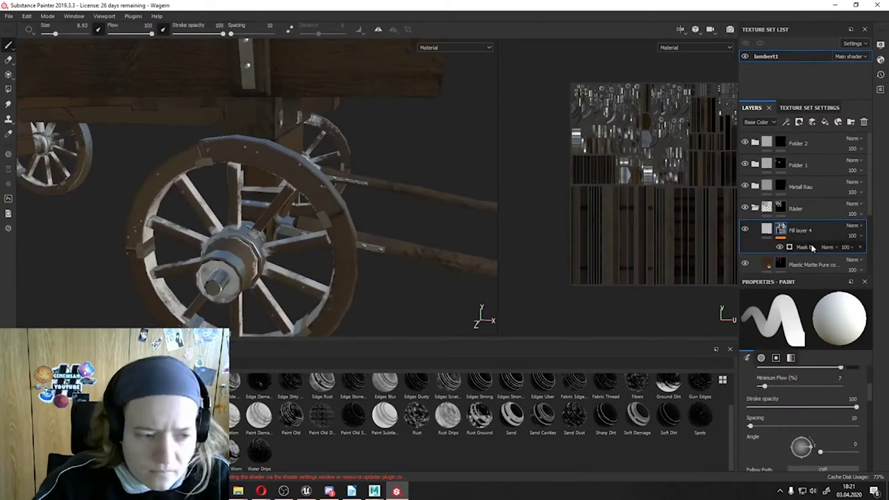
pyautogui.click(812, 247)
pyautogui.scroll(-2, 801, 393)
pyautogui.scroll(-2, 805, 399)
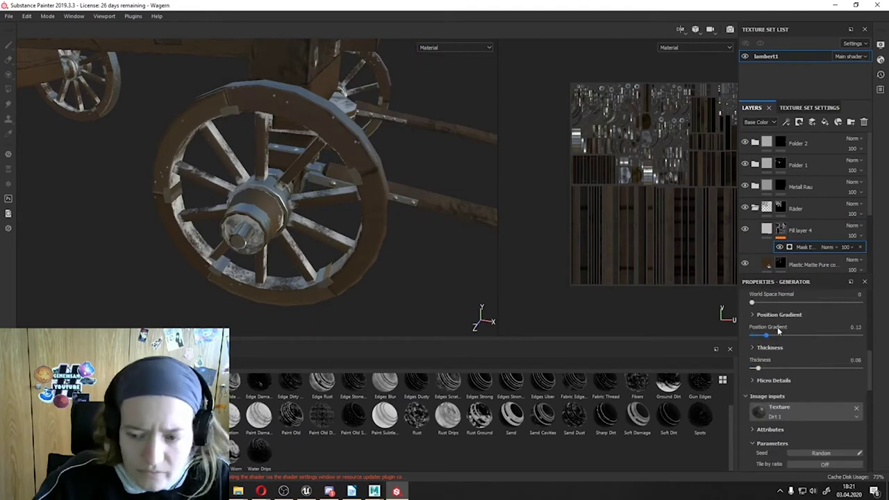
pyautogui.scroll(-2, 813, 409)
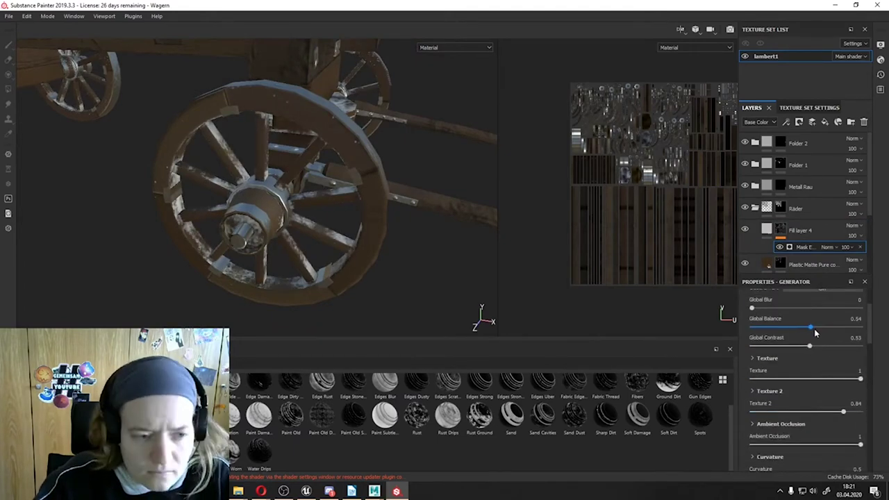
pyautogui.scroll(3, 816, 333)
pyautogui.keyDown('alt'); pyautogui.moveTo(312, 208); pyautogui.dragTo(417, 194); pyautogui.keyUp('alt')
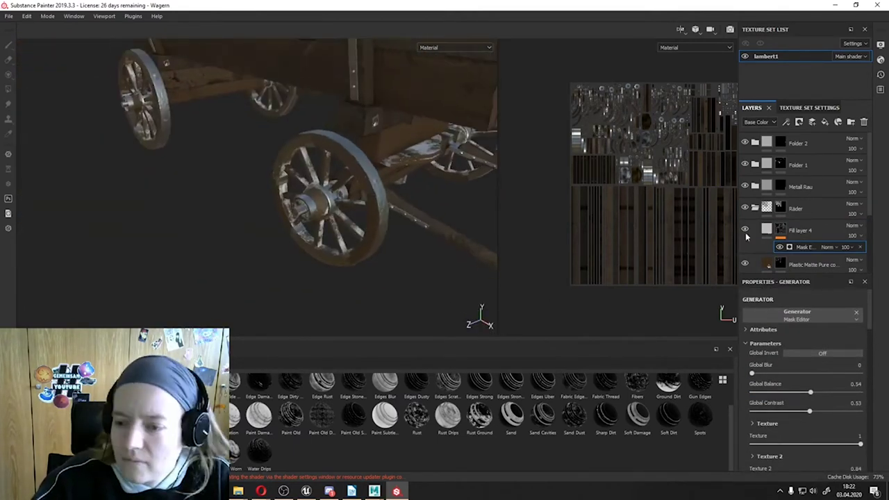
# Make Fill layer 4 dark brown wheel wood and add Fill layer 5 with an edge damage mask
pyautogui.click(791, 230)
pyautogui.click(805, 407)
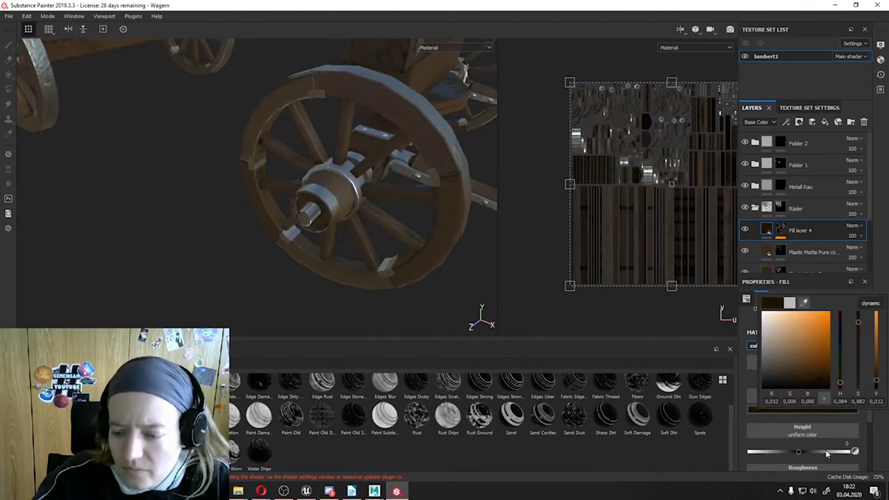
pyautogui.click(850, 409)
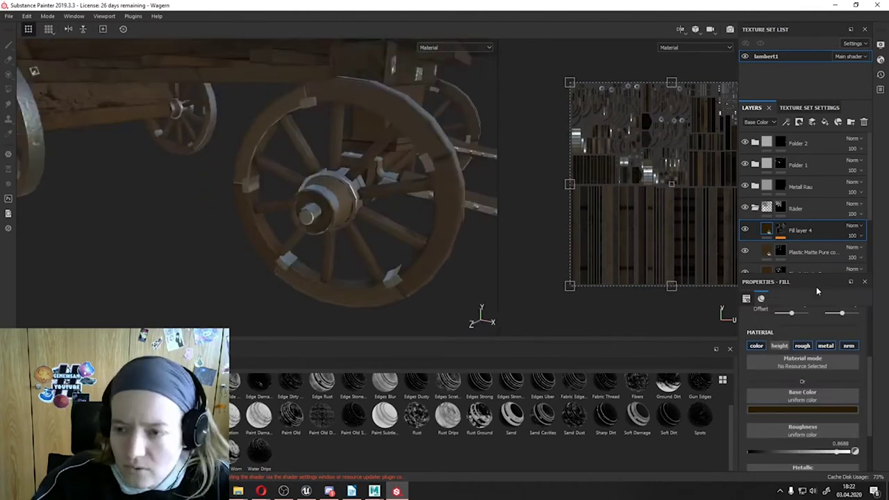
pyautogui.click(811, 121)
pyautogui.moveTo(258, 389); pyautogui.dragTo(792, 229)
# Slightly lower the contrast of Fill layer 5's edge damage mask
pyautogui.keyDown('alt'); pyautogui.moveTo(394, 201); pyautogui.dragTo(534, 173); pyautogui.keyUp('alt')
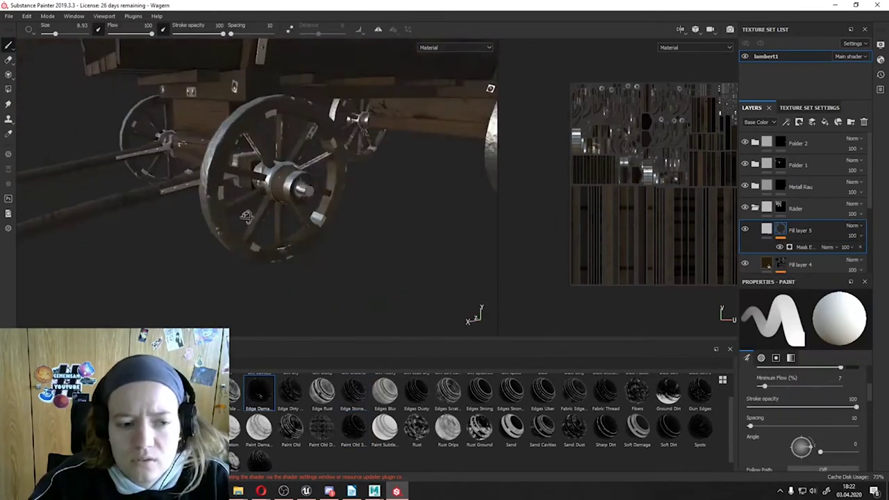
pyautogui.click(802, 249)
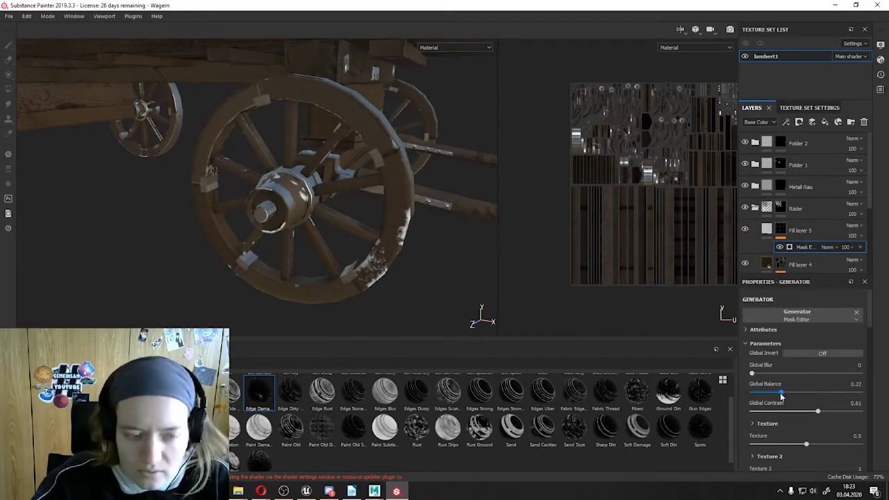
pyautogui.keyDown('alt'); pyautogui.moveTo(451, 278); pyautogui.dragTo(398, 281); pyautogui.keyUp('alt')
pyautogui.click(799, 231)
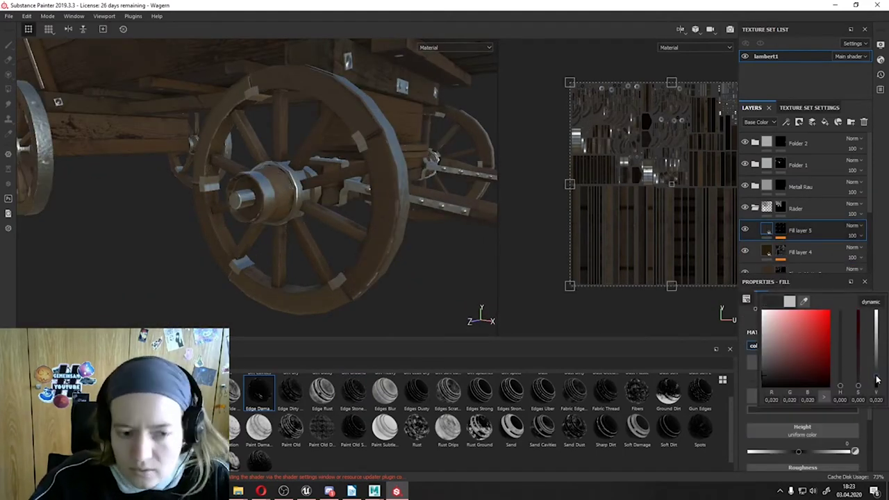
pyautogui.scroll(-3, 868, 416)
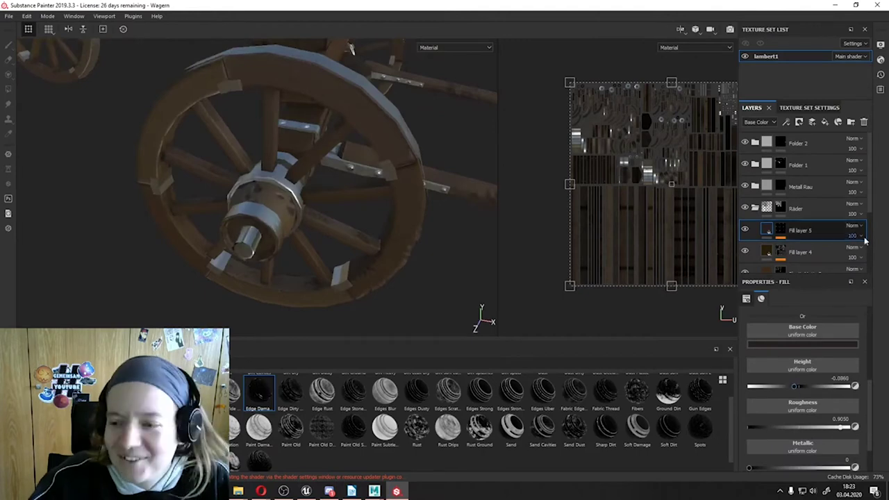
# Collapse the Räder folder and add Iron Raw Damaged as a new layer
pyautogui.click(755, 207)
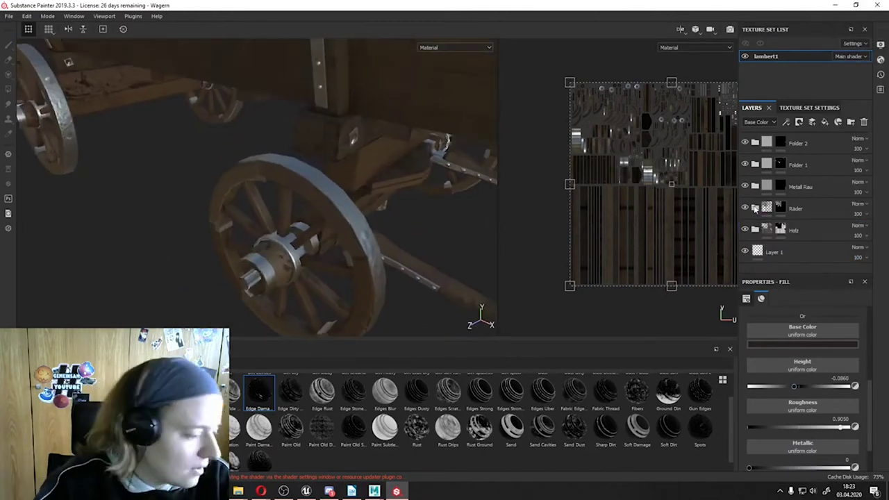
pyautogui.keyDown('alt'); pyautogui.moveTo(277, 208); pyautogui.dragTo(347, 208); pyautogui.keyUp('alt')
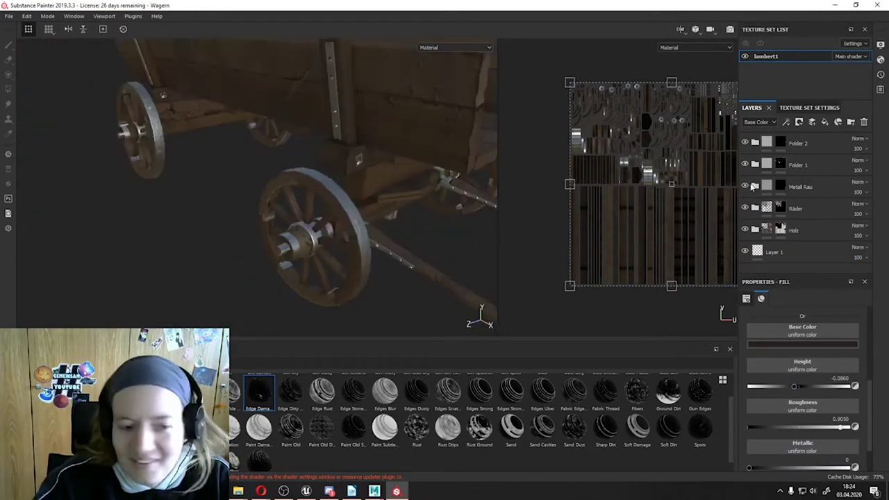
pyautogui.scroll(-3, 472, 416)
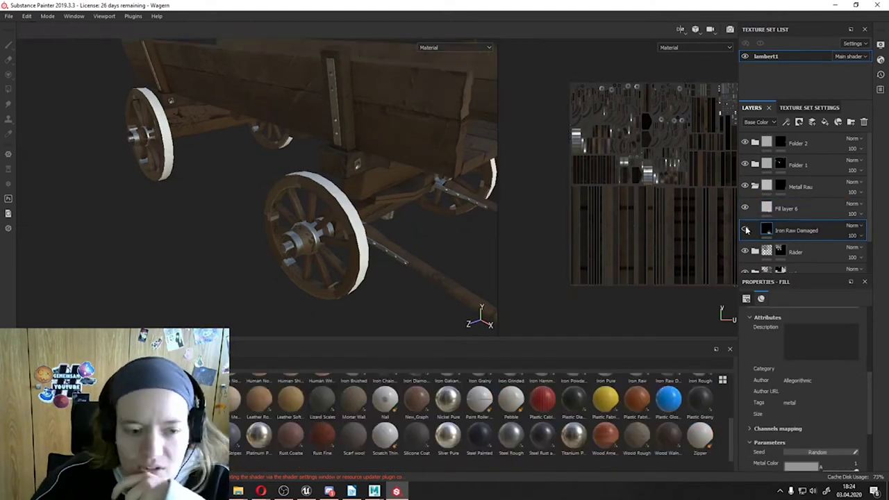
# Apply the Edge Dirt mask to Fill layer 6 and tune its generator to balance 0.41, contrast 0.55
pyautogui.keyDown('alt'); pyautogui.moveTo(277, 208); pyautogui.dragTo(347, 208); pyautogui.keyUp('alt')
pyautogui.moveTo(290, 423)
pyautogui.mouseDown()
pyautogui.moveTo(338, 298)
pyautogui.moveTo(301, 199)
pyautogui.moveTo(389, 208)
pyautogui.mouseUp()
pyautogui.click(806, 225)
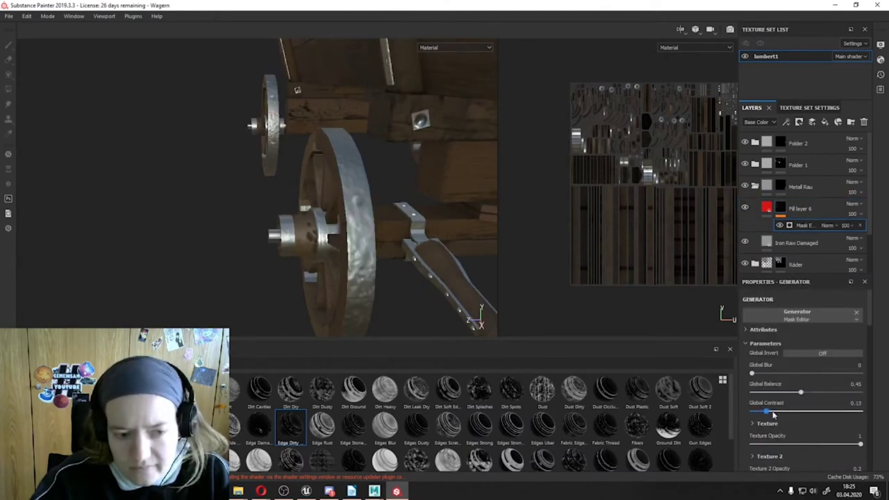
pyautogui.keyDown('alt'); pyautogui.moveTo(378, 244); pyautogui.dragTo(699, 172); pyautogui.keyUp('alt')
pyautogui.click(764, 208)
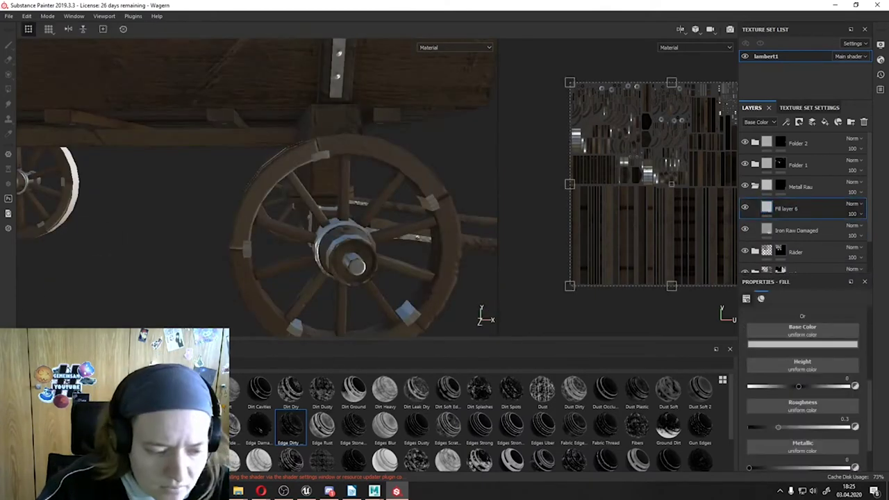
pyautogui.keyDown('alt'); pyautogui.moveTo(416, 291); pyautogui.dragTo(345, 279); pyautogui.keyUp('alt')
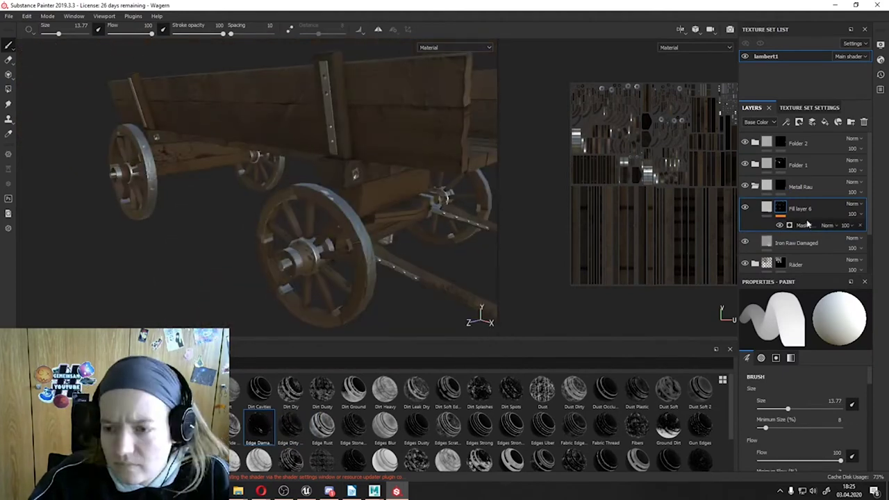
pyautogui.click(805, 225)
pyautogui.moveTo(359, 230)
pyautogui.keyDown('alt'); pyautogui.mouseDown()
pyautogui.moveTo(528, 188)
pyautogui.moveTo(199, 221)
pyautogui.mouseUp(); pyautogui.keyUp('alt')
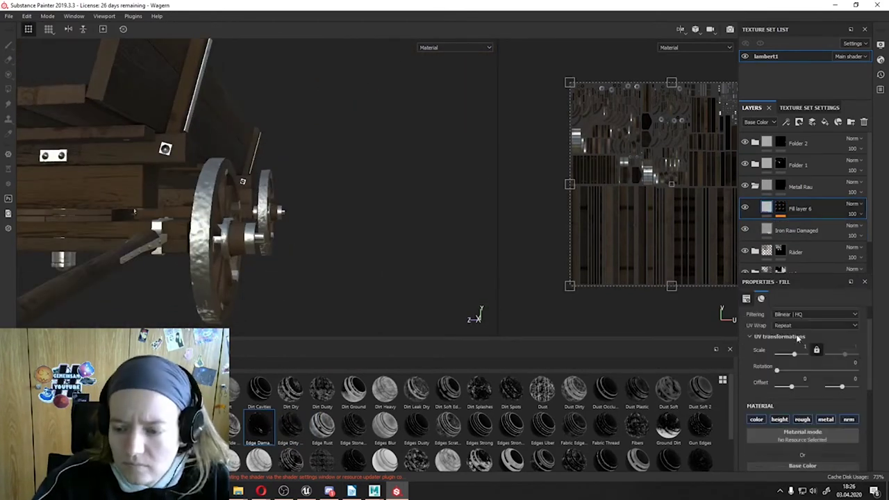
# Preview the Roughness channel, then raise the edge layer's height slightly and lower its roughness
pyautogui.scroll(-3, 869, 370)
pyautogui.click(455, 47)
pyautogui.click(434, 70)
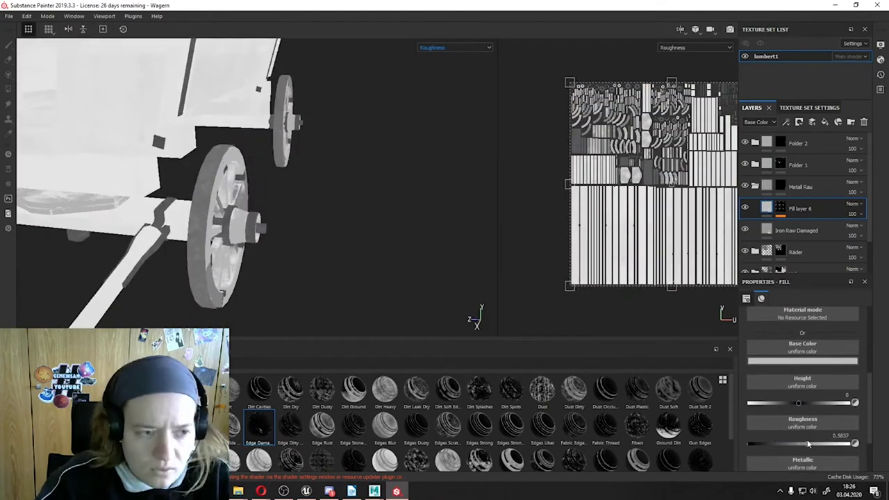
pyautogui.press('m')
pyautogui.moveTo(389, 181)
pyautogui.keyDown('alt'); pyautogui.mouseDown()
pyautogui.moveTo(259, 144)
pyautogui.moveTo(298, 166)
pyautogui.mouseUp(); pyautogui.keyUp('alt')
pyautogui.click(806, 444)
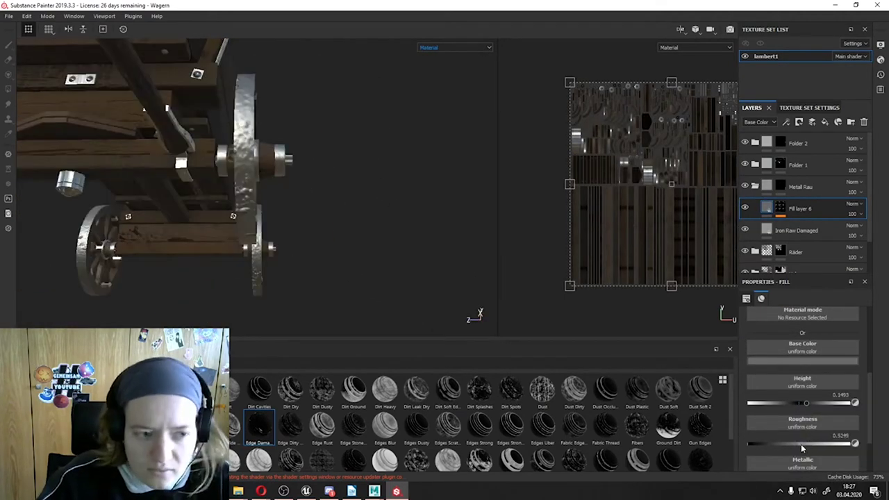
# Give Fill layer 7 a Dirt Dusty mask and deep red colour, then add Rust Fine above Iron Raw
pyautogui.keyDown('alt'); pyautogui.moveTo(326, 202); pyautogui.dragTo(470, 317); pyautogui.keyUp('alt')
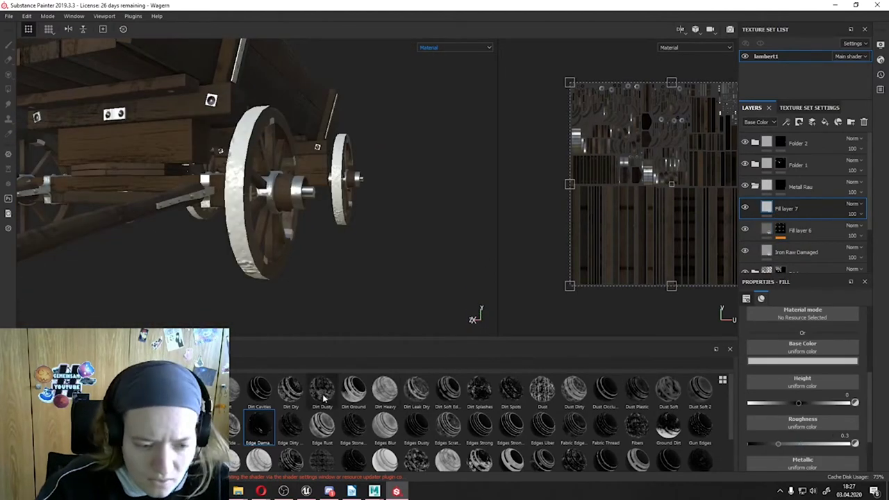
pyautogui.click(323, 397)
pyautogui.keyDown('alt'); pyautogui.moveTo(556, 192); pyautogui.dragTo(473, 313); pyautogui.keyUp('alt')
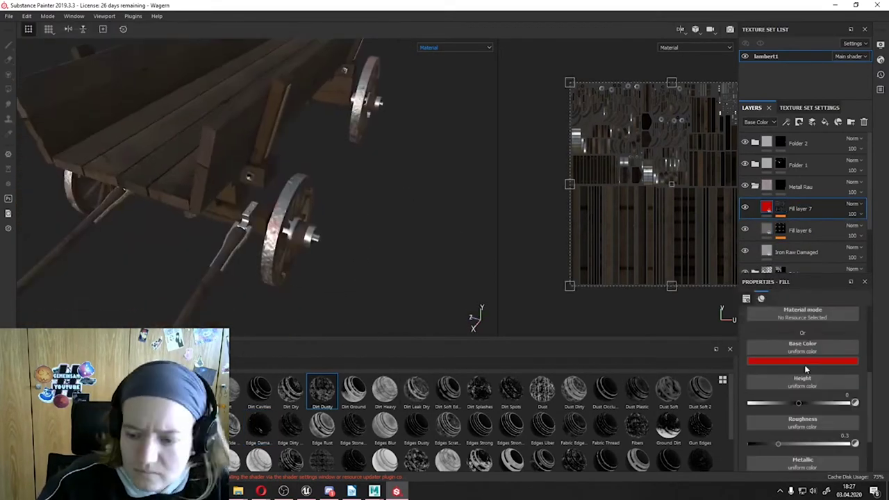
pyautogui.click(805, 361)
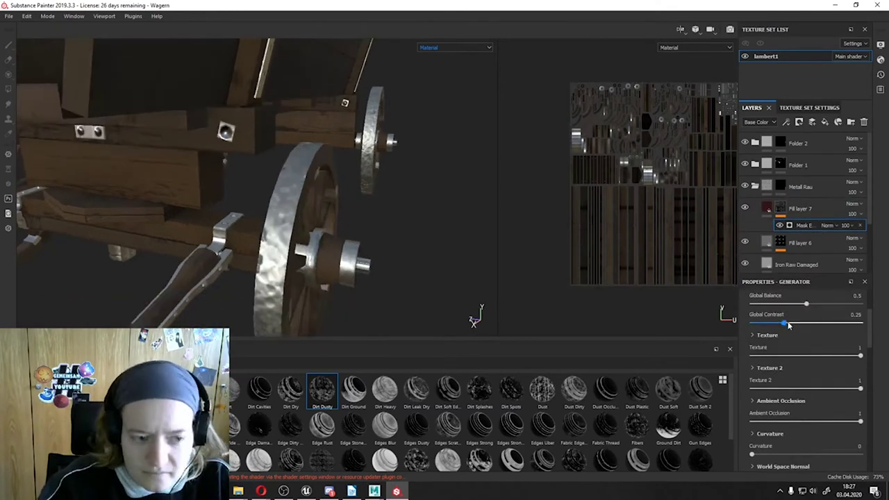
pyautogui.keyDown('alt'); pyautogui.moveTo(289, 215); pyautogui.dragTo(476, 313); pyautogui.keyUp('alt')
pyautogui.click(799, 208)
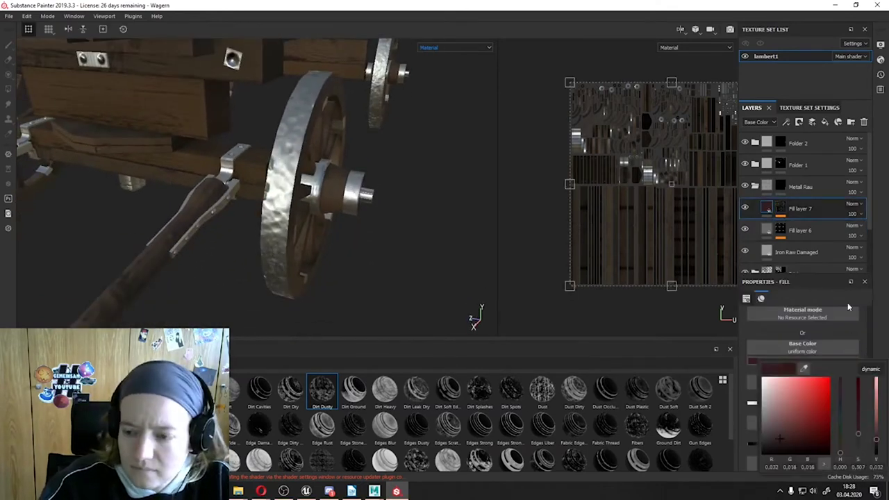
pyautogui.keyDown('alt'); pyautogui.moveTo(384, 252); pyautogui.dragTo(254, 258); pyautogui.keyUp('alt')
pyautogui.hotkey('ctrl', 'z')
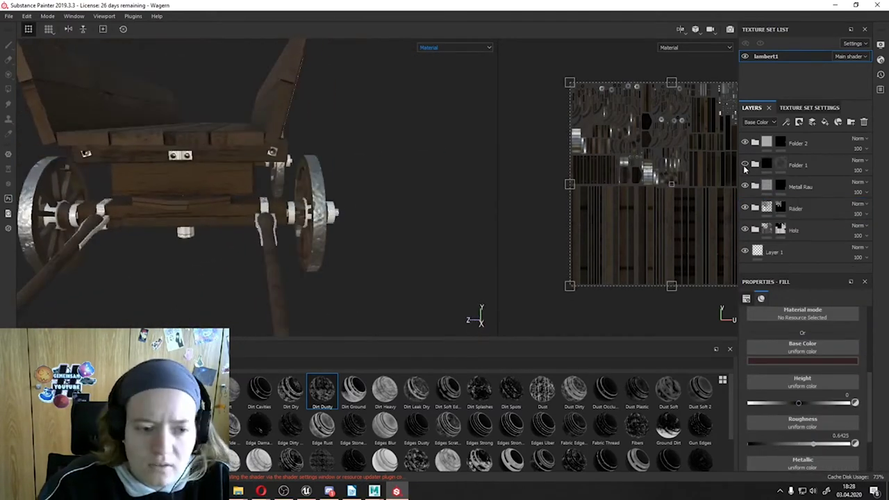
pyautogui.moveTo(321, 389); pyautogui.dragTo(627, 180)
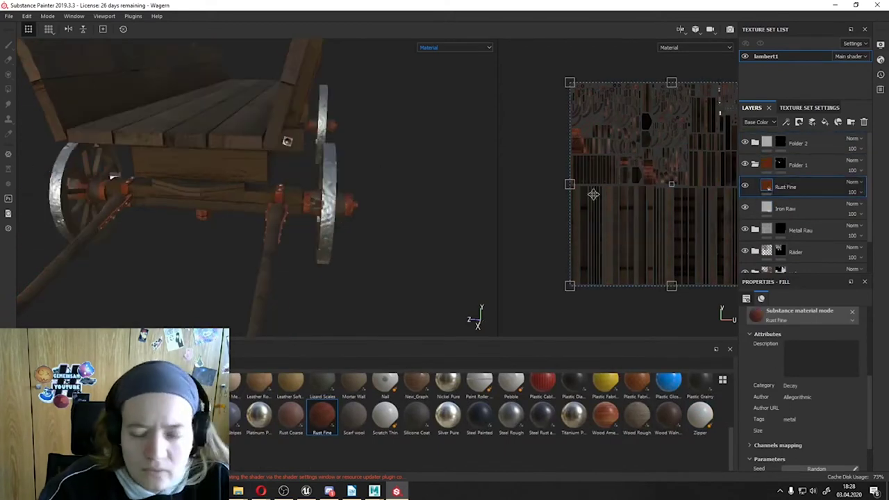
# Apply the Edge Rust smart mask to Rust Fine and tweak its grunge and generator settings
pyautogui.moveTo(331, 443); pyautogui.dragTo(799, 188)
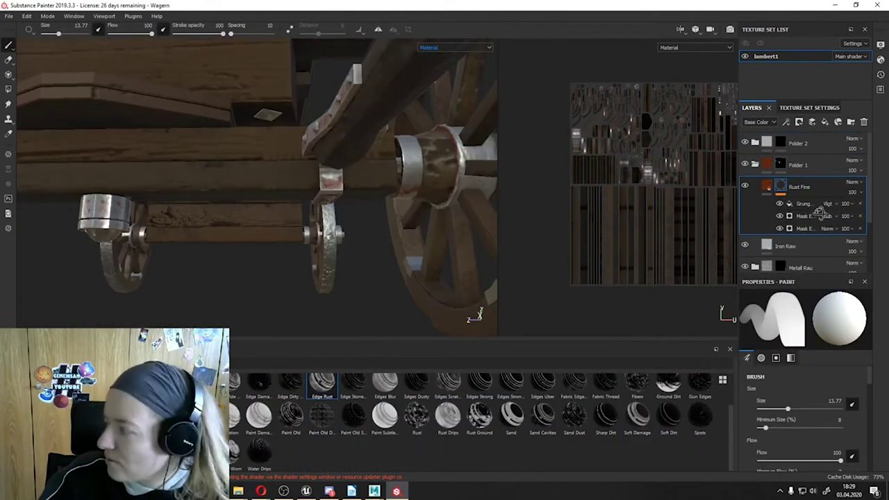
pyautogui.click(783, 204)
pyautogui.click(802, 216)
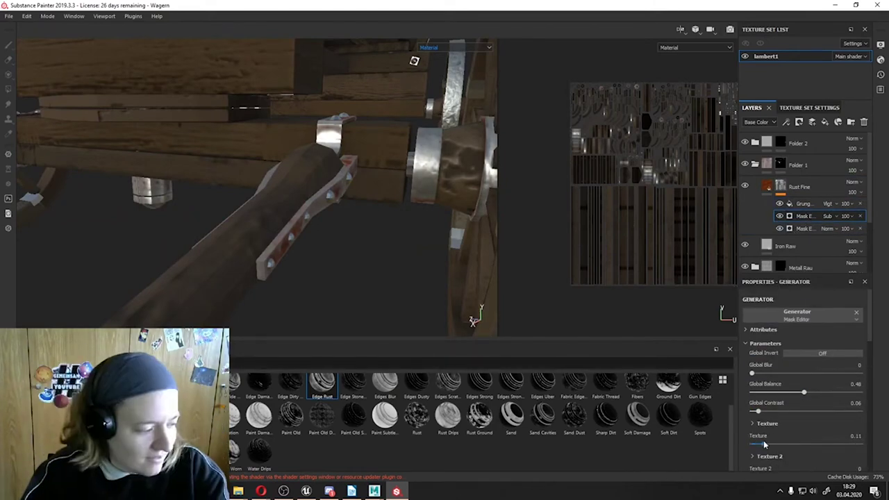
pyautogui.scroll(-2, 870, 338)
pyautogui.click(755, 165)
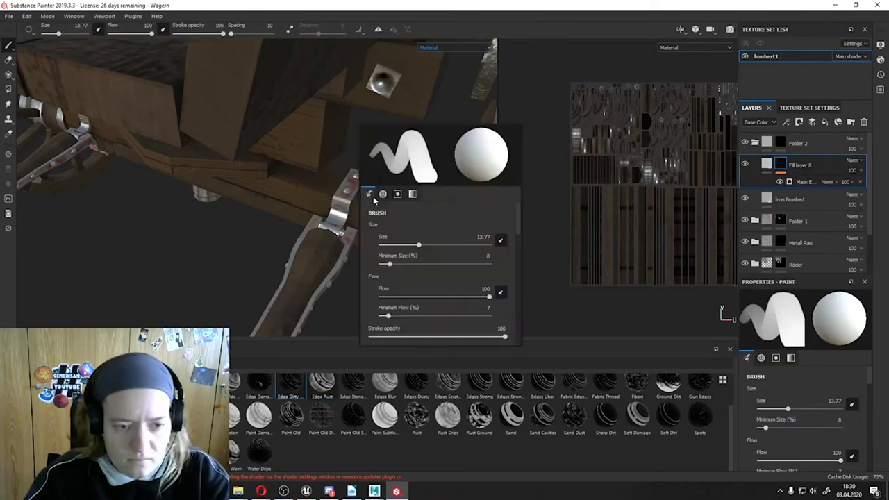
# Set up Fill layer 8's mask generator and reddish base colour, with roughness 0.6652
pyautogui.click(780, 182)
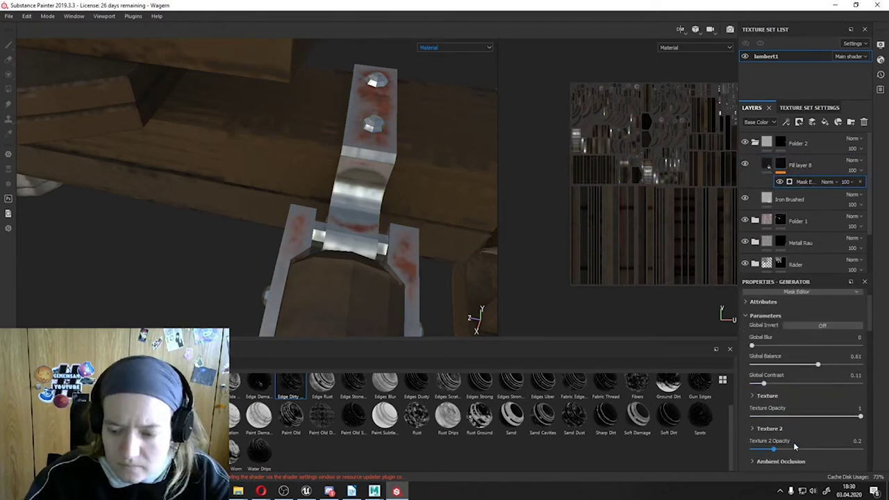
pyautogui.click(792, 165)
pyautogui.click(755, 164)
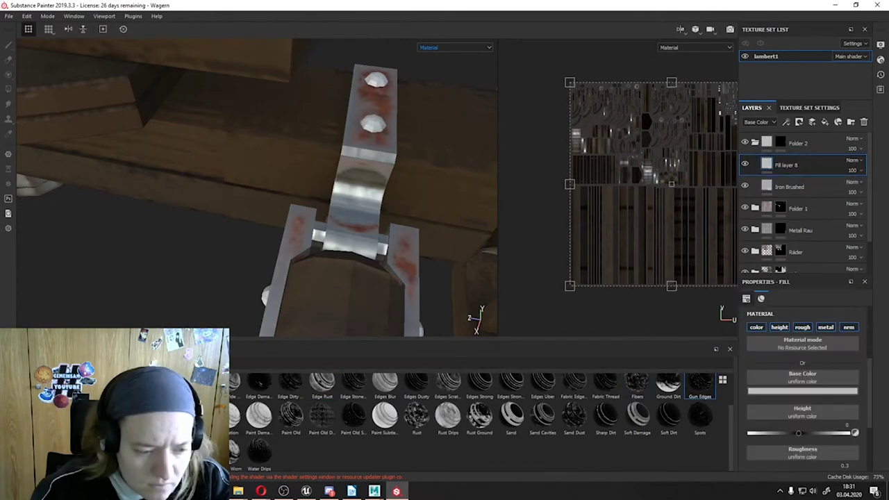
pyautogui.moveTo(639, 391); pyautogui.dragTo(799, 165)
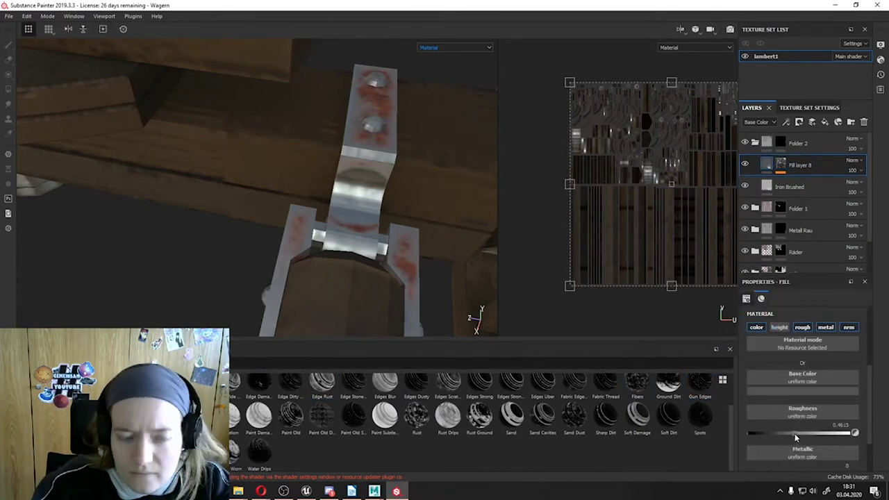
pyautogui.keyDown('alt'); pyautogui.moveTo(308, 169); pyautogui.dragTo(472, 313); pyautogui.keyUp('alt')
# Frame the whole cart in the viewport and collapse Folder 1
pyautogui.scroll(-5, 472, 313)
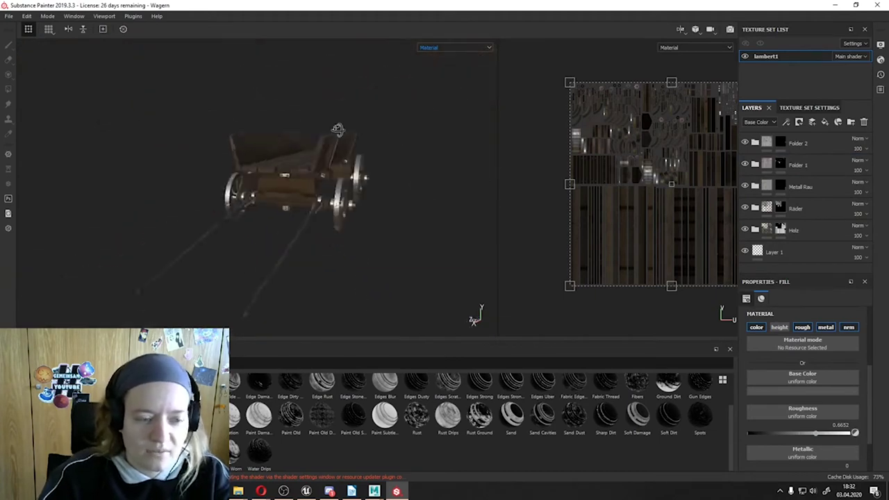
pyautogui.keyDown('alt'); pyautogui.moveTo(472, 313); pyautogui.dragTo(419, 281, button='right'); pyautogui.keyUp('alt')
pyautogui.press('f')
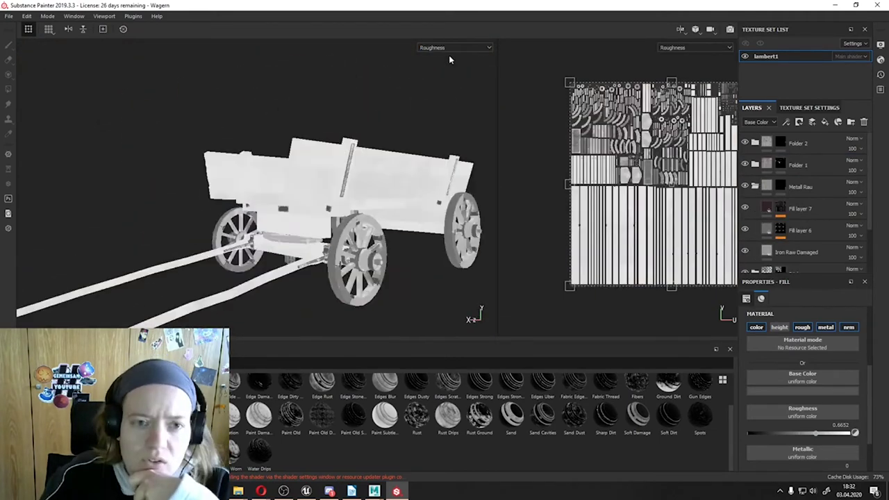
pyautogui.click(755, 165)
pyautogui.moveTo(278, 139)
pyautogui.keyDown('alt'); pyautogui.mouseDown()
pyautogui.moveTo(183, 116)
pyautogui.moveTo(171, 123)
pyautogui.mouseUp(); pyautogui.keyUp('alt')
pyautogui.hotkey('ctrl', 'shift', 'e')
pyautogui.press('Escape')
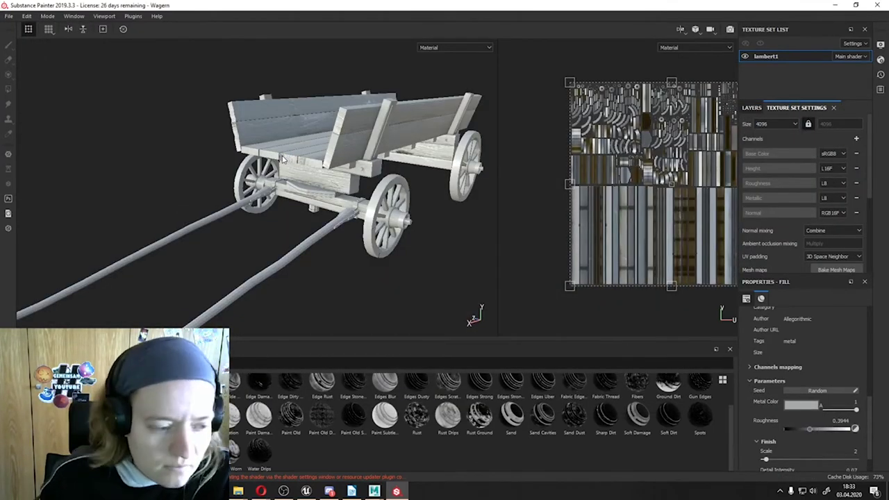
# Switch the texture set resolution to 2048 and back to 4096, then bring up Export Textures
pyautogui.keyDown('alt'); pyautogui.moveTo(282, 155); pyautogui.dragTo(181, 180); pyautogui.keyUp('alt')
pyautogui.keyDown('alt'); pyautogui.moveTo(181, 181); pyautogui.dragTo(117, 224, button='right'); pyautogui.keyUp('alt')
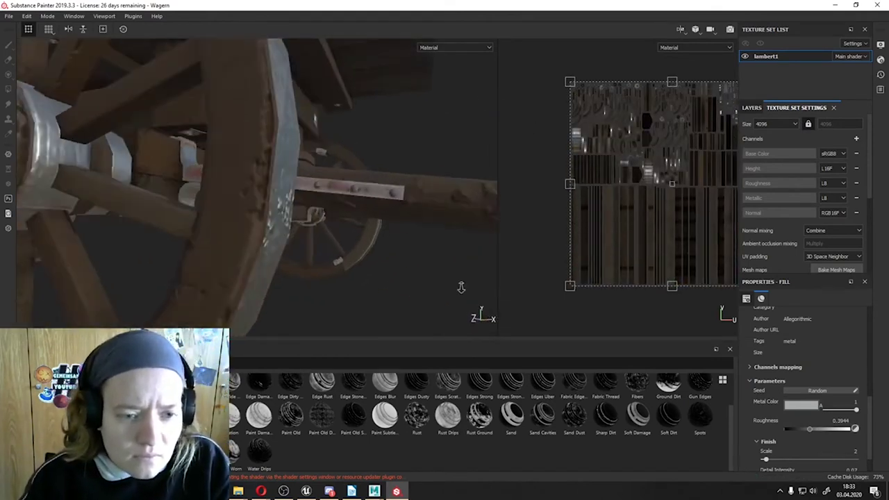
pyautogui.moveTo(418, 178)
pyautogui.keyDown('alt'); pyautogui.mouseDown()
pyautogui.moveTo(354, 196)
pyautogui.moveTo(254, 244)
pyautogui.mouseUp(); pyautogui.keyUp('alt')
pyautogui.click(776, 123)
pyautogui.click(760, 156)
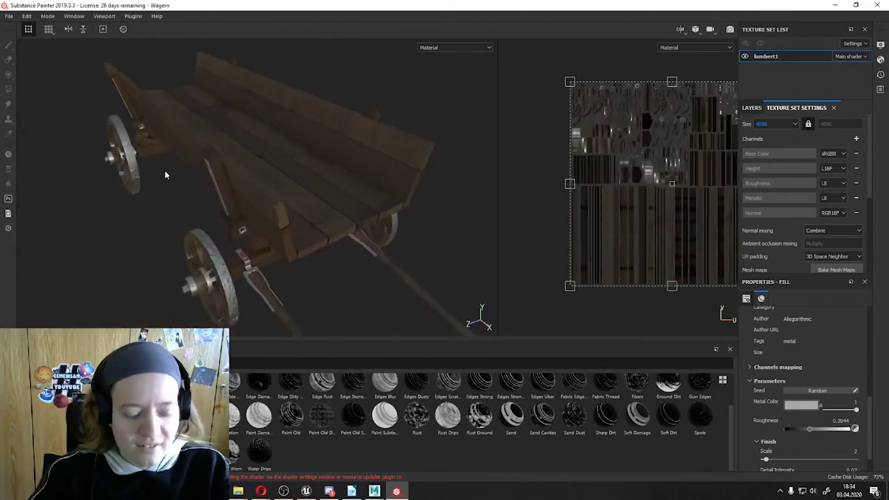
pyautogui.click(9, 15)
pyautogui.click(31, 173)
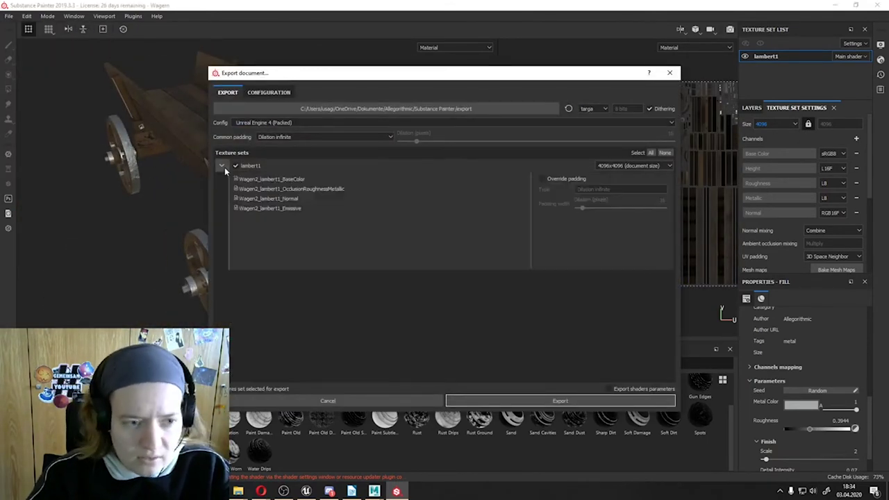
# Export the Wagen2_lambert1 targa maps and dismiss the export-finished message
pyautogui.press('Return')
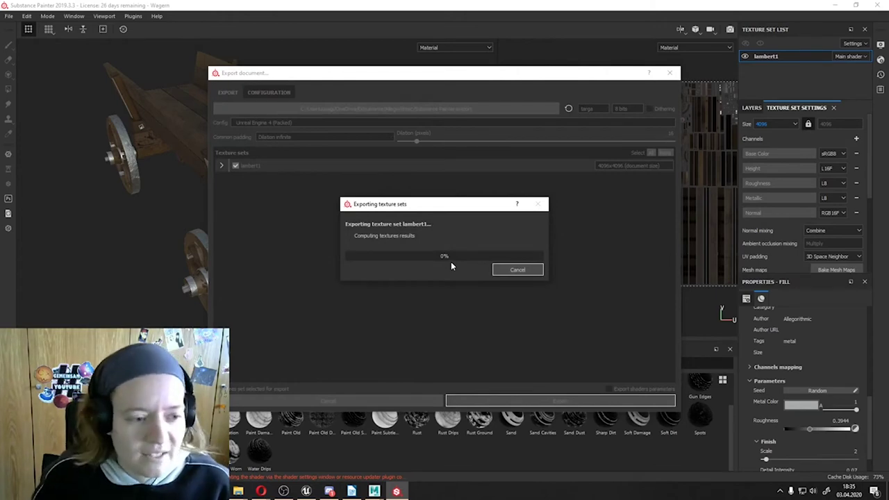
pyautogui.click(452, 254)
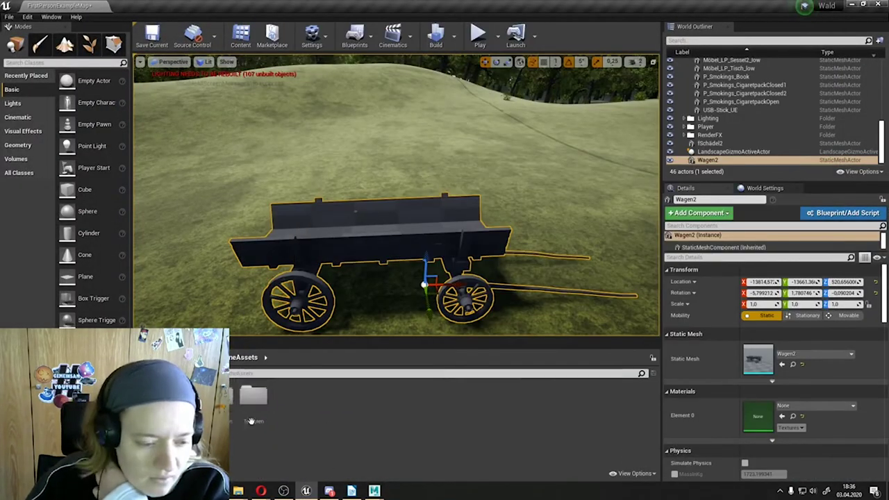
# Create the Wagen material and a Wagen_Inst material instance from it
pyautogui.click(630, 234)
pyautogui.write('wAGEN')
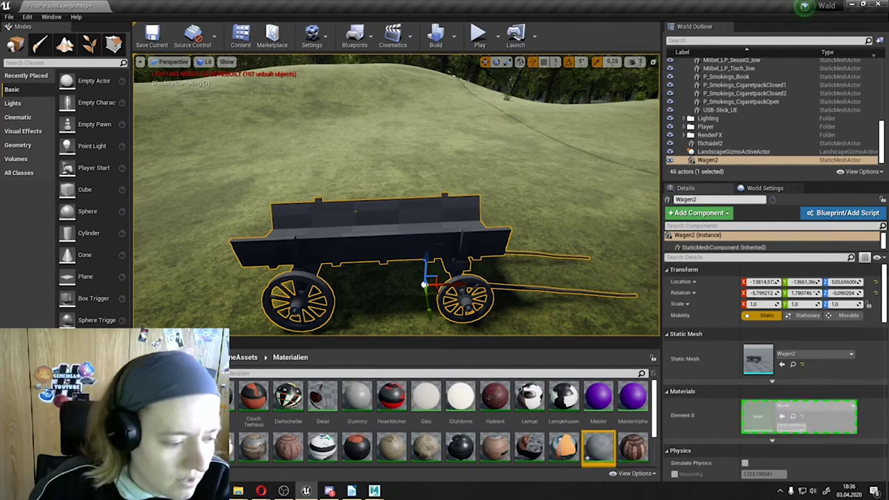
pyautogui.rightClick(287, 396)
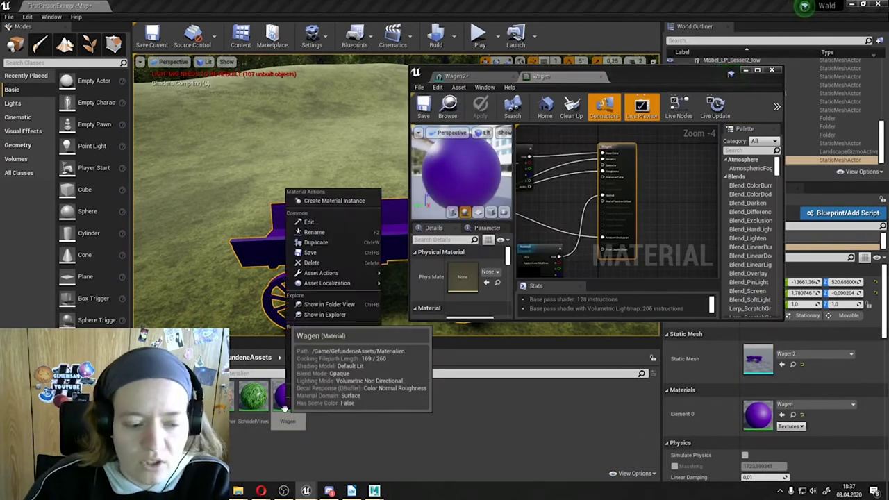
pyautogui.click(319, 208)
pyautogui.press('Delete')
pyautogui.click(377, 391)
pyautogui.click(755, 290)
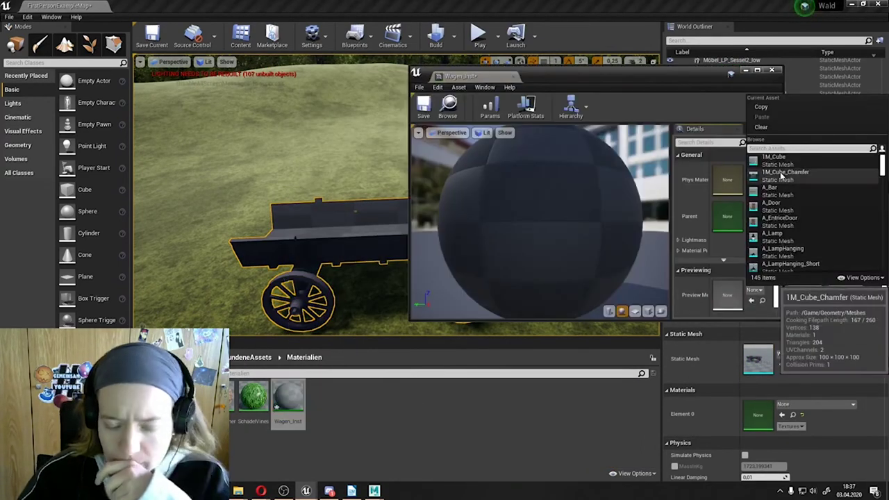
pyautogui.write('mast')
pyautogui.press('Escape')
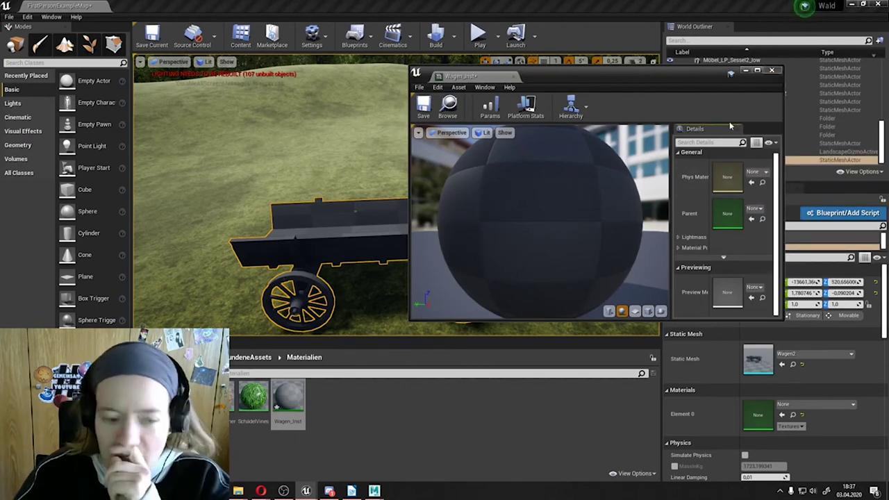
pyautogui.click(771, 69)
# Assign Wagen to the wagon's Element 0 slot, check its texture maps, and save it
pyautogui.click(816, 403)
pyautogui.press('Escape')
pyautogui.scroll(-2, 341, 420)
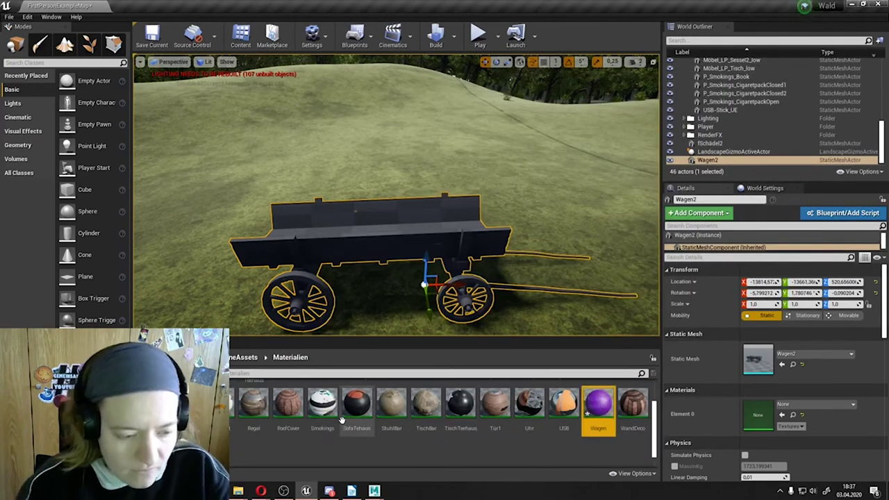
pyautogui.moveTo(798, 415); pyautogui.dragTo(798, 417)
pyautogui.doubleClick(297, 396)
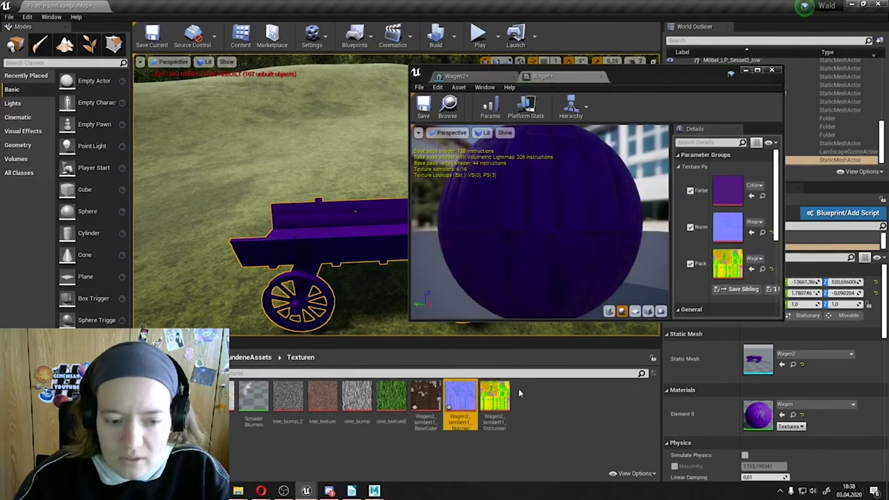
pyautogui.click(770, 69)
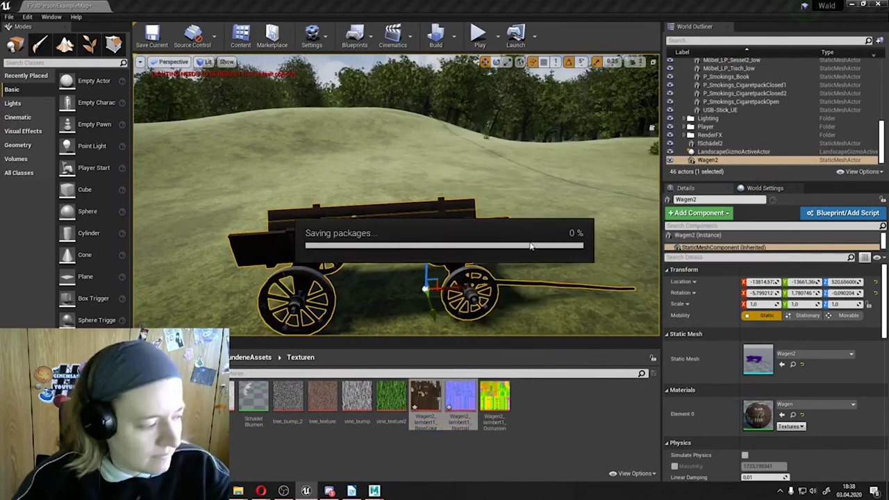
# Fly the level view in close to a wagon wheel to inspect the new material
pyautogui.moveTo(417, 208); pyautogui.dragTo(486, 209, button='right')
pyautogui.click(519, 179)
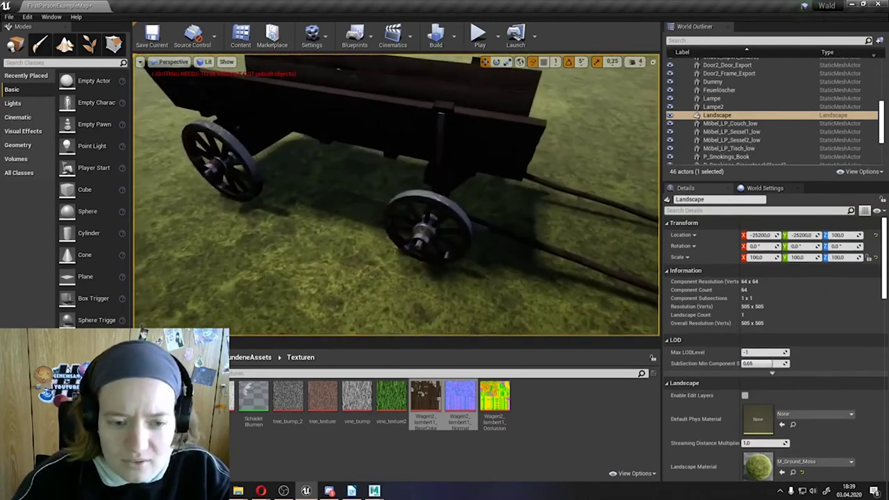
pyautogui.moveTo(520, 178); pyautogui.dragTo(417, 208, button='right')
pyautogui.moveTo(476, 180); pyautogui.dragTo(476, 180, button='right')
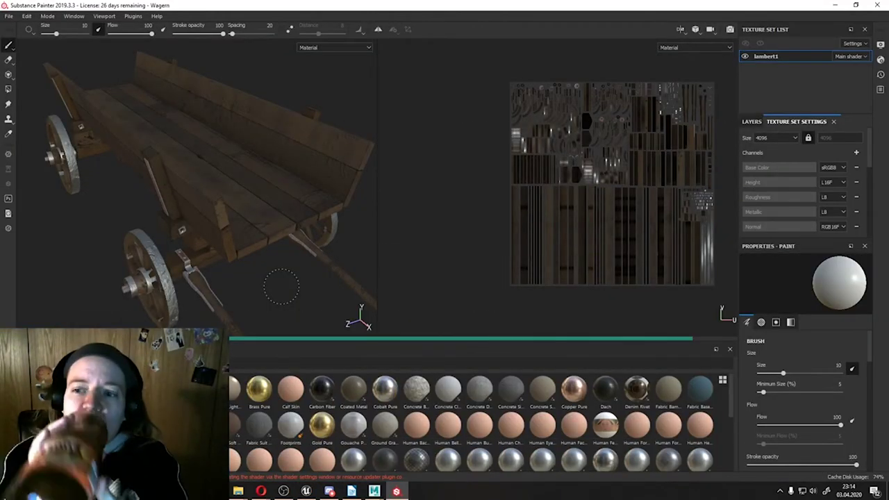
# Show only the Roughness channel and inspect the Iron Brushed, Iron Raw and Iron Raw Damaged layers
pyautogui.click(333, 47)
pyautogui.click(314, 71)
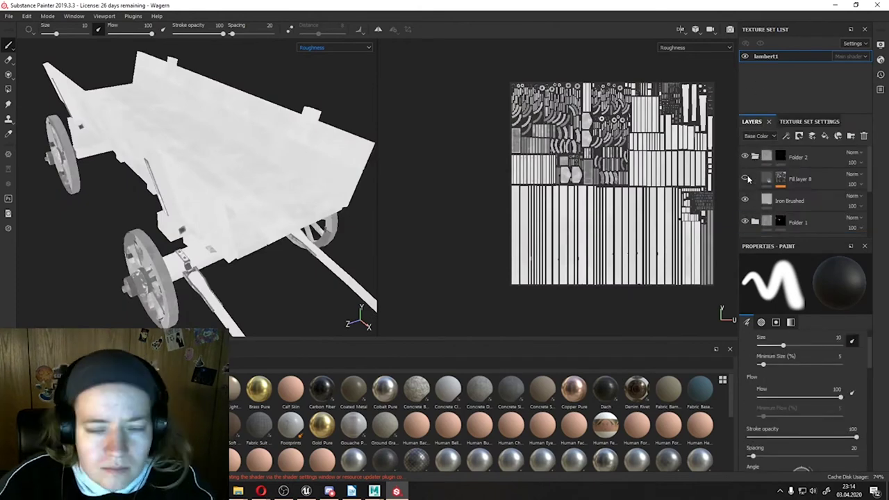
pyautogui.click(769, 201)
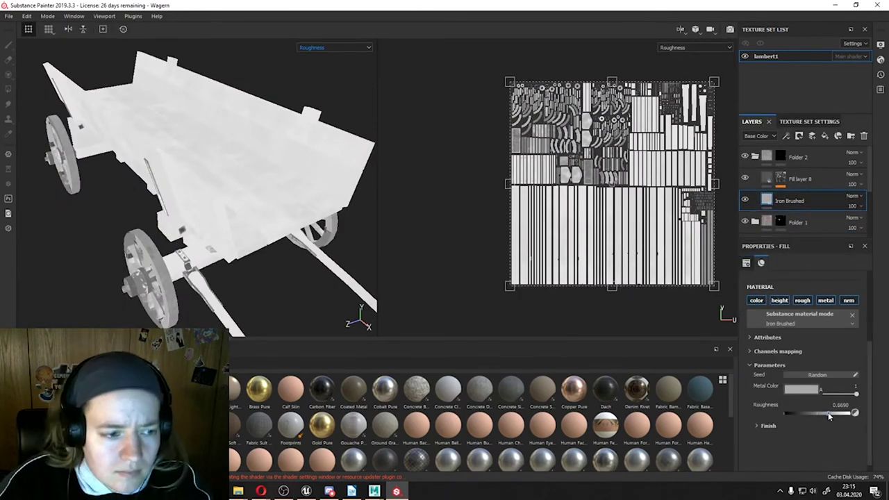
pyautogui.keyDown('alt'); pyautogui.moveTo(334, 283); pyautogui.dragTo(779, 161); pyautogui.keyUp('alt')
pyautogui.click(754, 178)
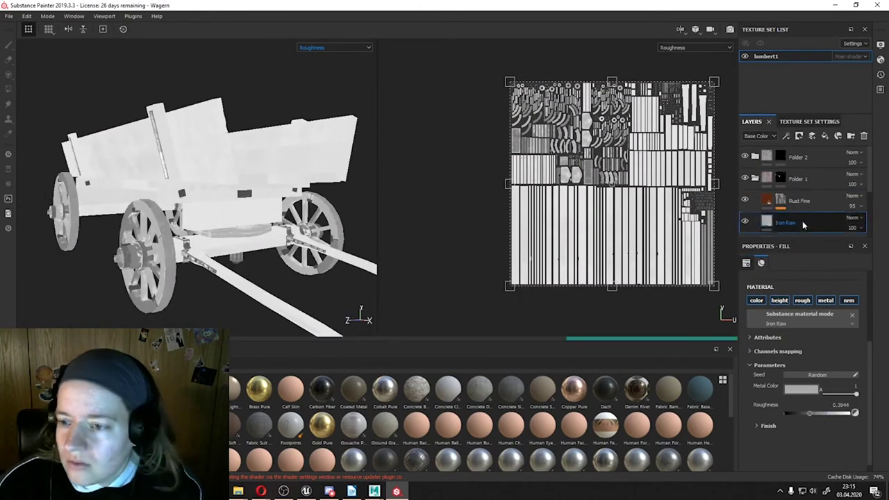
pyautogui.click(802, 221)
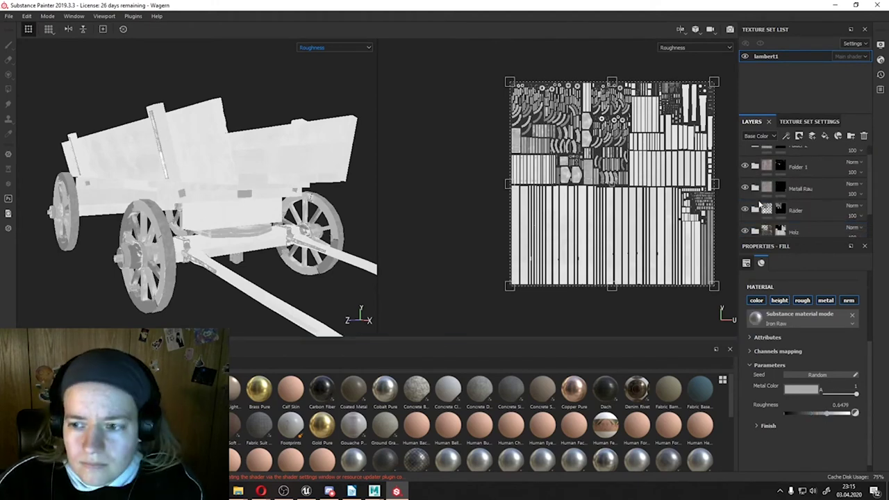
pyautogui.click(755, 188)
pyautogui.click(799, 189)
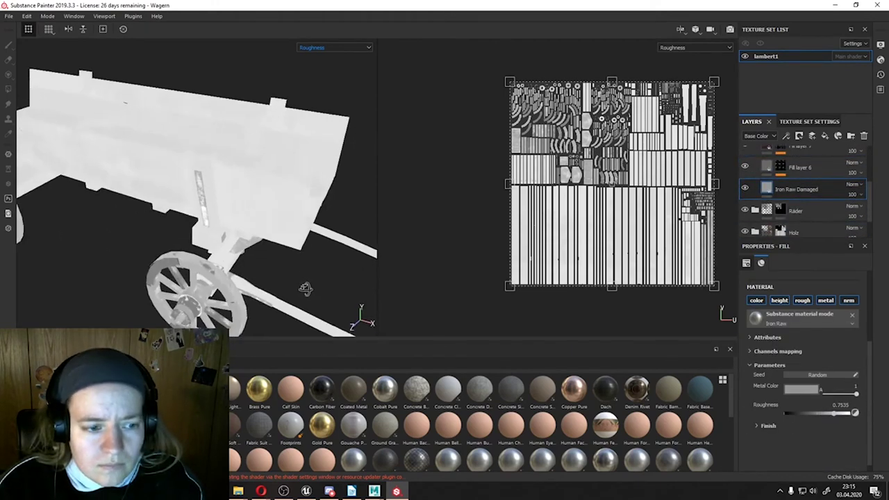
pyautogui.keyDown('alt'); pyautogui.moveTo(307, 294); pyautogui.dragTo(746, 169); pyautogui.keyUp('alt')
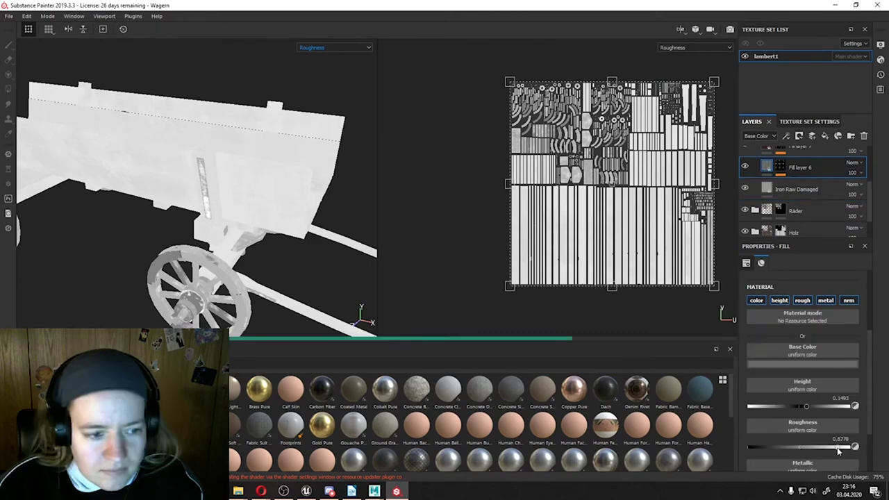
# Back in Material view, lower Iron Raw's roughness and set Iron Raw Damaged to 0.6408
pyautogui.press('m')
pyautogui.keyDown('alt'); pyautogui.moveTo(310, 62); pyautogui.dragTo(208, 173); pyautogui.keyUp('alt')
pyautogui.click(755, 157)
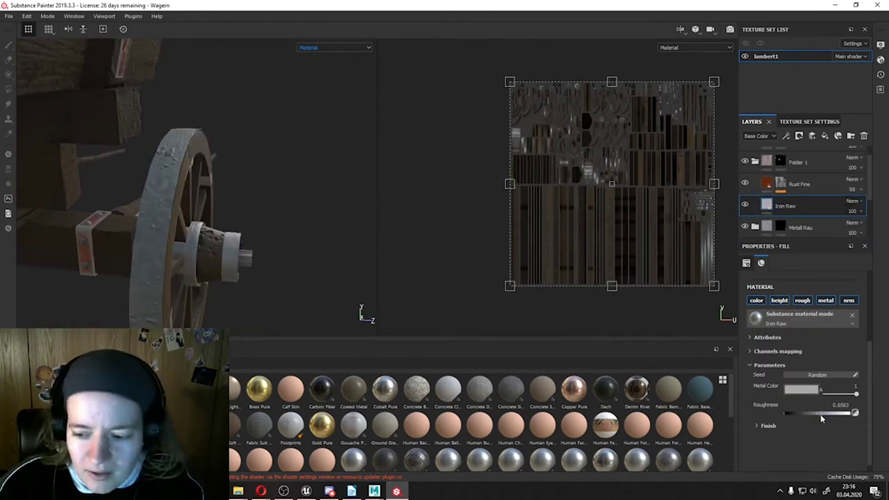
pyautogui.click(803, 389)
pyautogui.press('Escape')
pyautogui.click(759, 202)
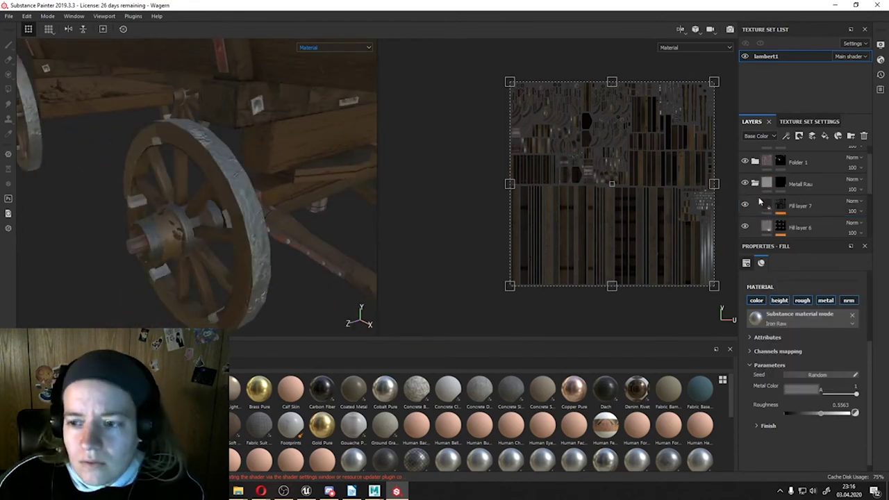
pyautogui.moveTo(827, 415); pyautogui.dragTo(825, 415)
pyautogui.click(800, 389)
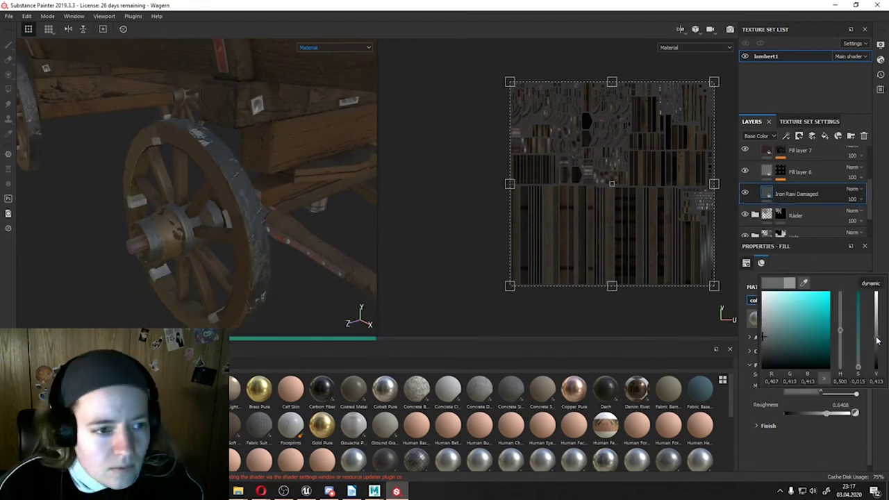
pyautogui.keyDown('alt'); pyautogui.moveTo(288, 127); pyautogui.dragTo(222, 198); pyautogui.keyUp('alt')
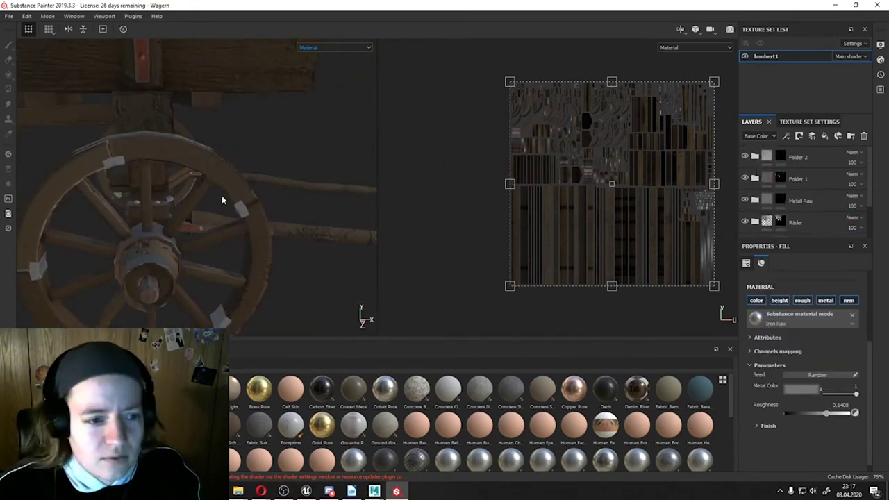
pyautogui.click(755, 158)
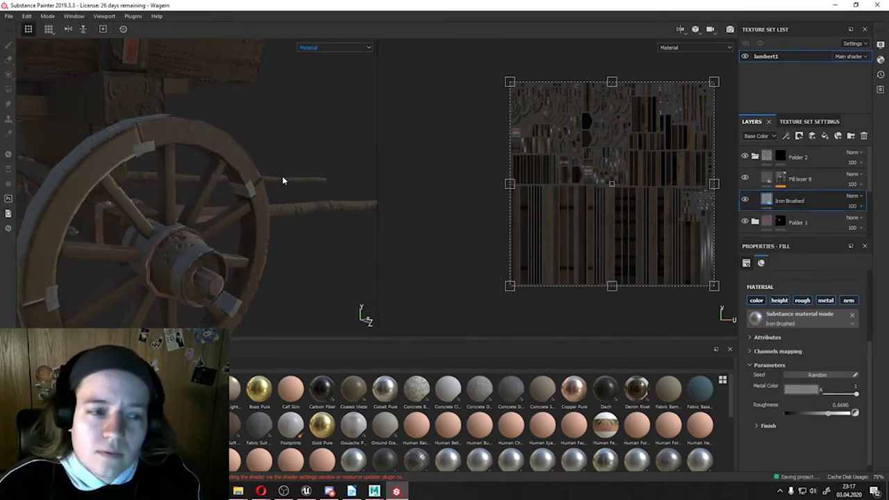
pyautogui.keyDown('alt'); pyautogui.moveTo(283, 181); pyautogui.dragTo(237, 176); pyautogui.keyUp('alt')
pyautogui.click(832, 6)
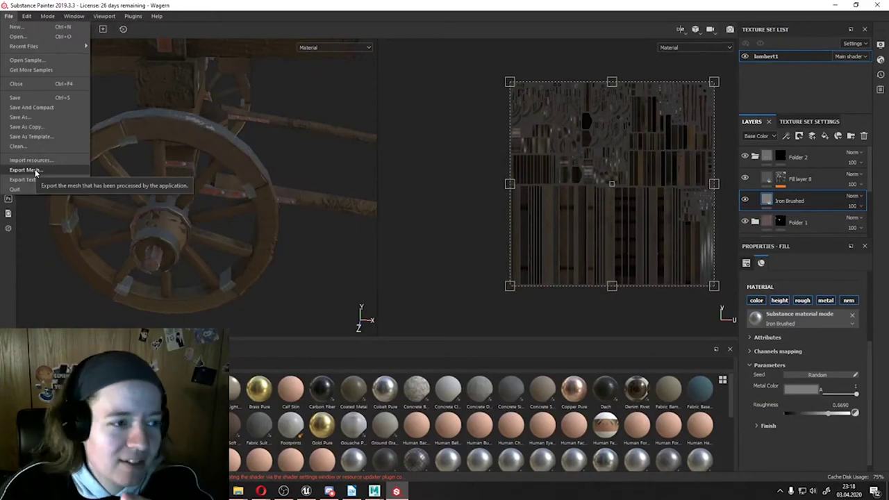
# Export the lambert1 set as Wagen2 BaseColor, Normal and OcclusionRoughnessMetallic TGAs, then select them in Explorer
pyautogui.click(60, 180)
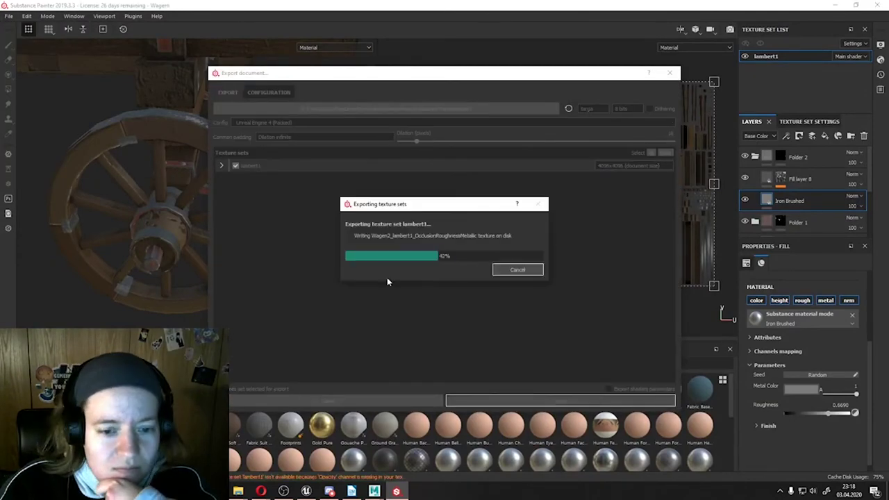
pyautogui.click(415, 252)
pyautogui.moveTo(440, 300); pyautogui.dragTo(337, 244)
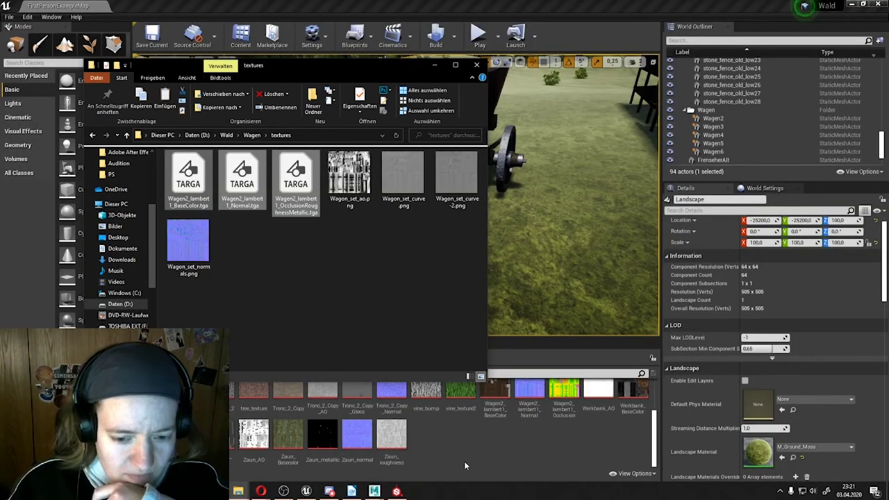
# Minimize Explorer to view the retextured wagon and save all packages with Ctrl+S
pyautogui.click(434, 70)
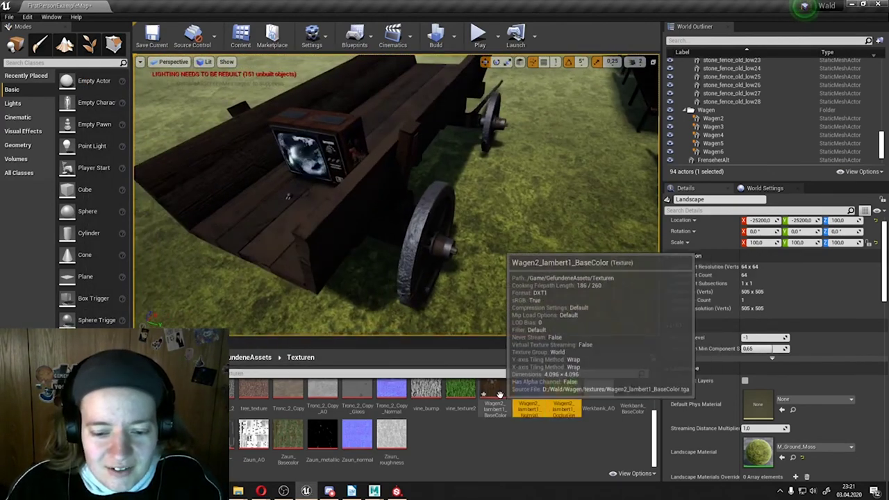
pyautogui.hotkey('ctrl', 's')
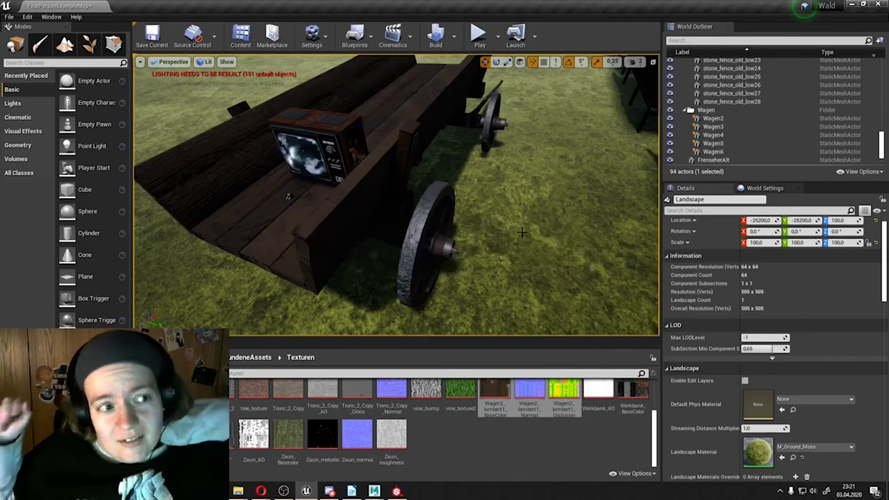